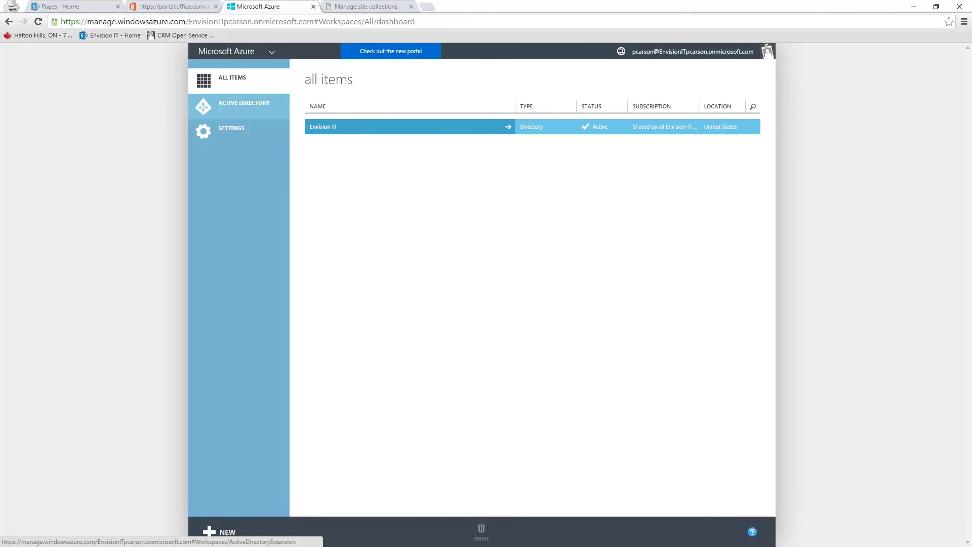
Step: Add a 'B2B SharePoint' group under Active Directory > Envision IT > Groups, then return to the SharePoint home page
left_click(243, 105)
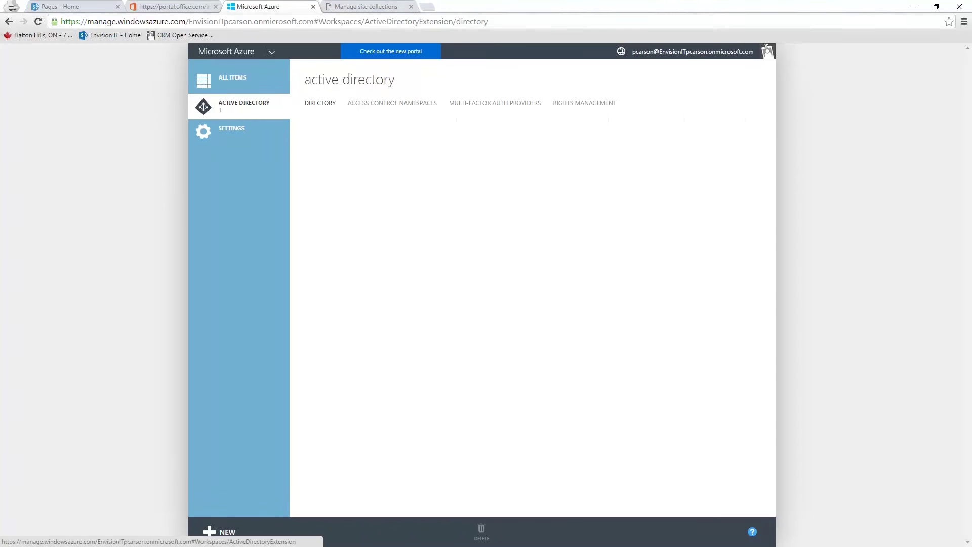
left_click(328, 144)
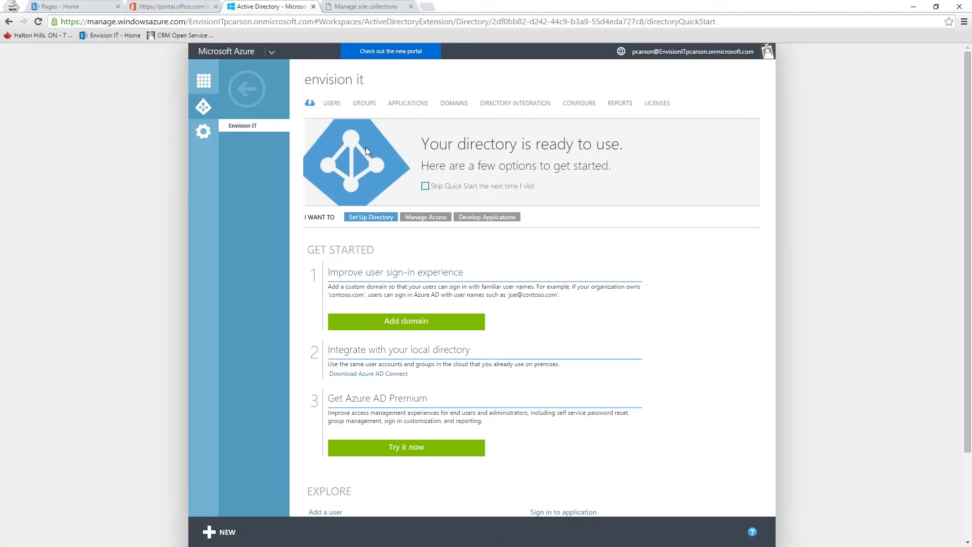
left_click(361, 105)
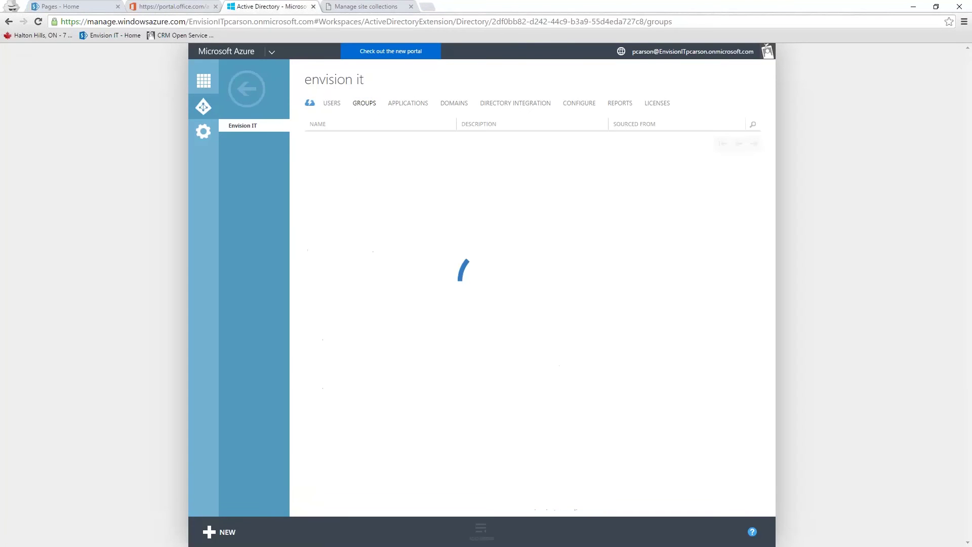
type("B2B ")
type("SharePoint")
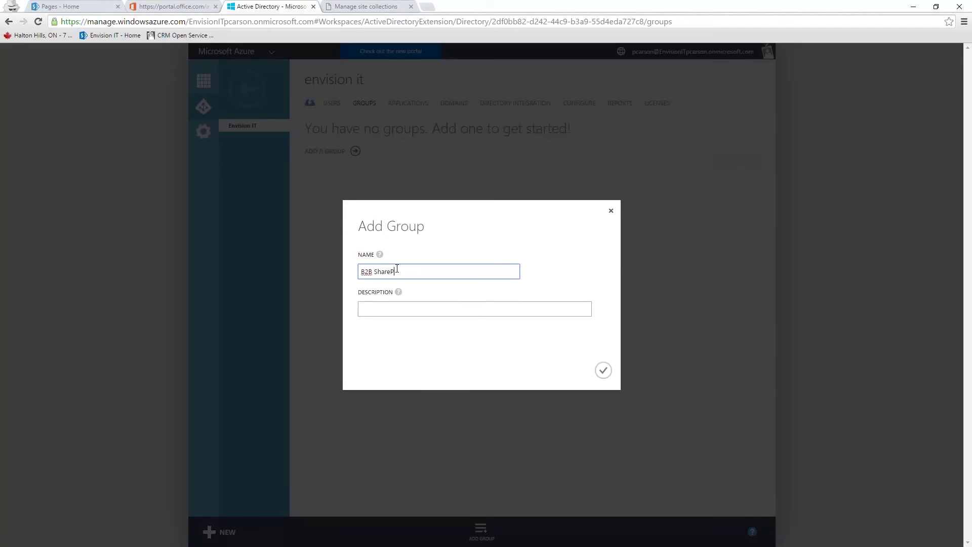
left_click(603, 370)
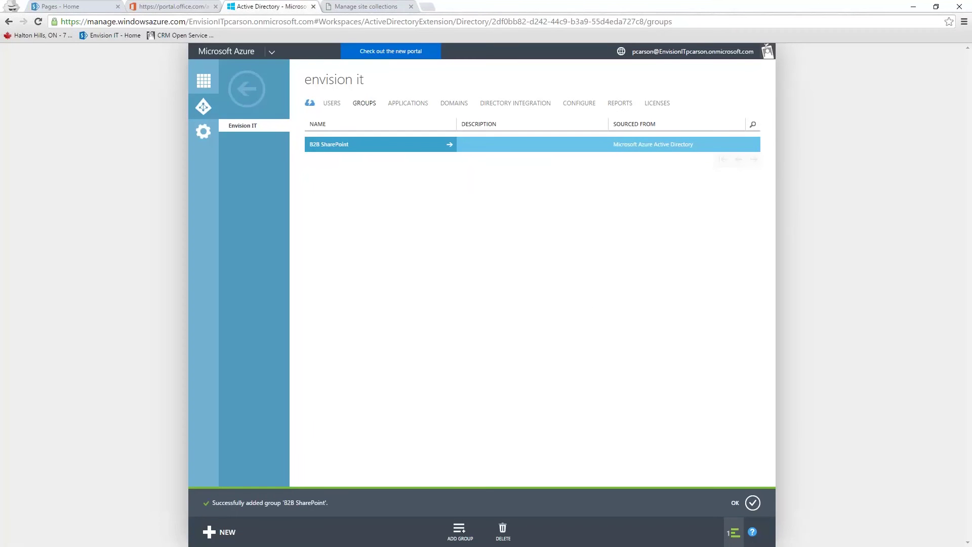
left_click(59, 9)
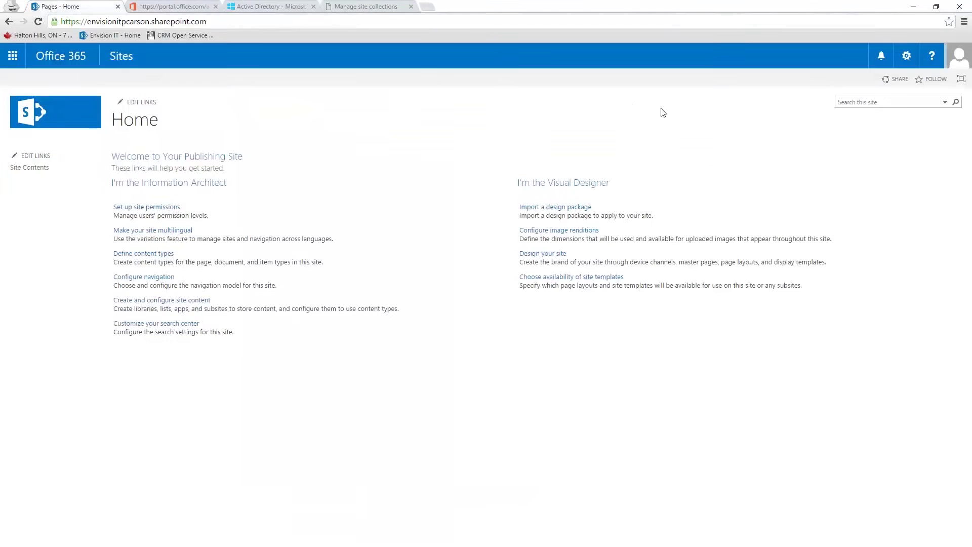
Step: Search the site's Share dialog for 'b2b sharepoint', get no results, and return to Azure's groups list
left_click(898, 81)
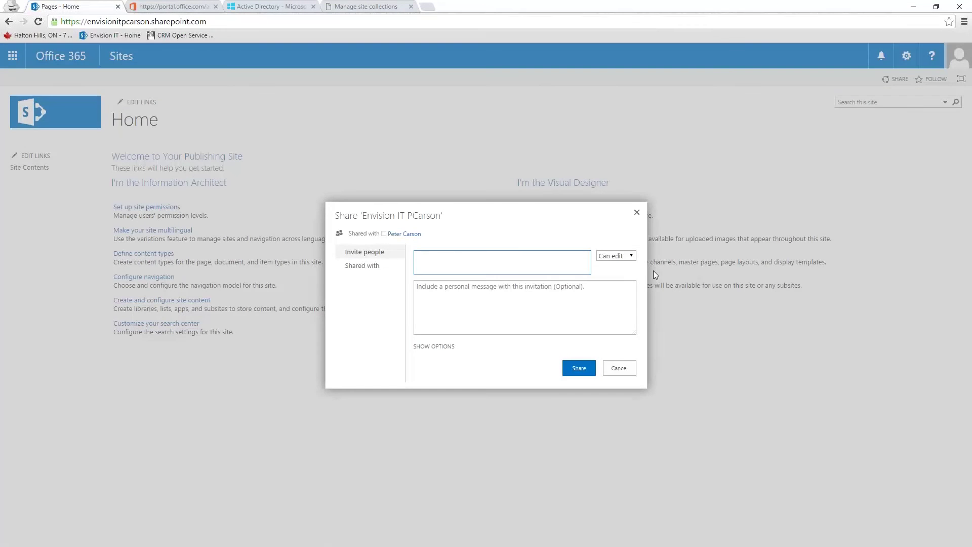
type("b2b")
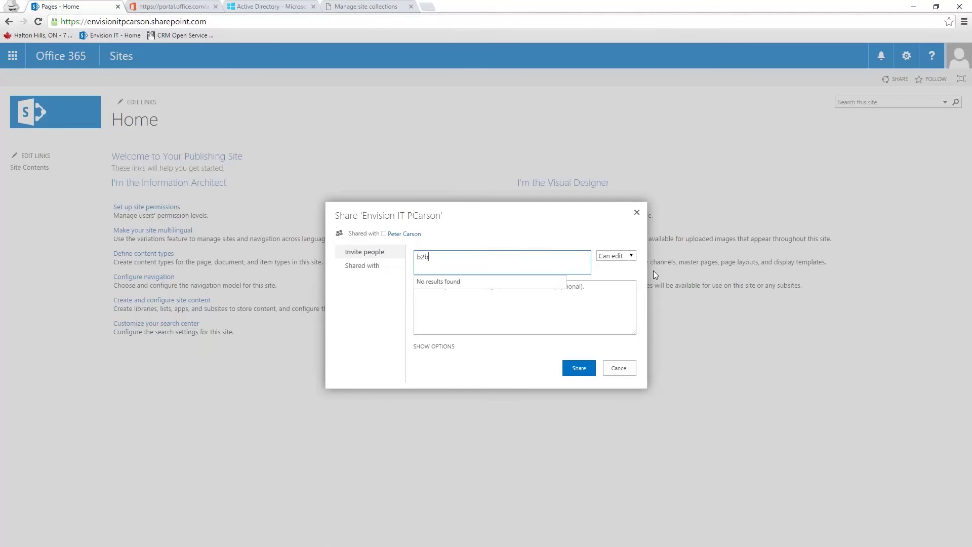
type(" sharepoint")
left_click_drag(484, 258, 414, 259)
left_click(462, 257)
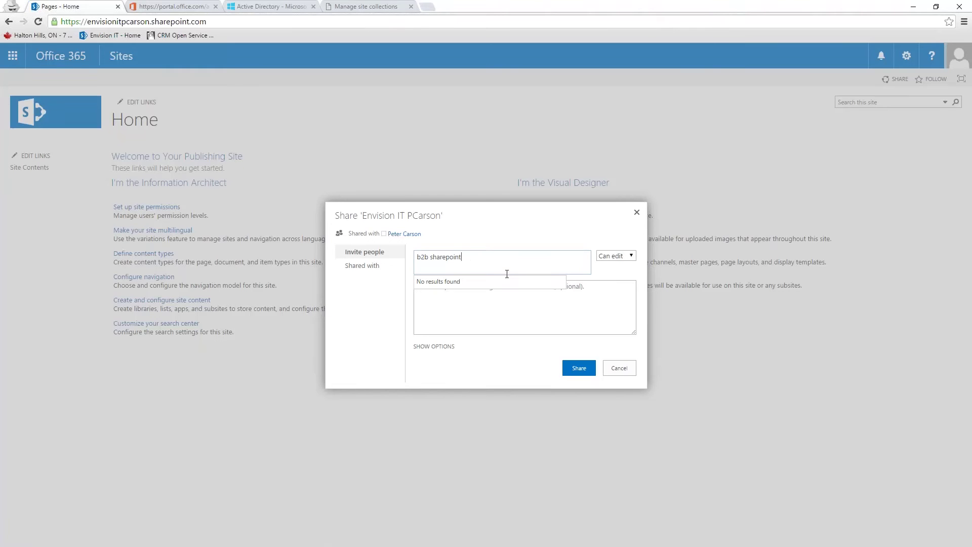
left_click(277, 11)
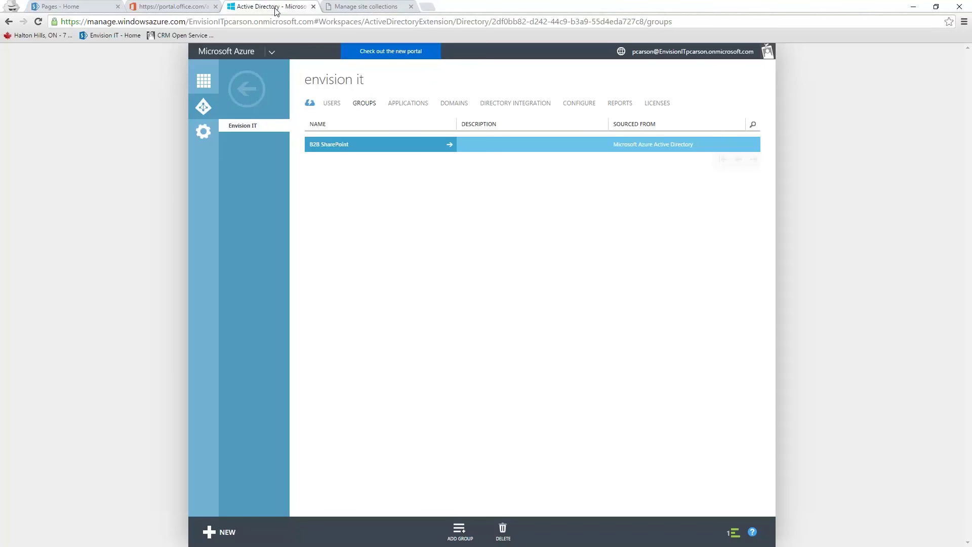
Step: Open the B2B SharePoint group and copy its group GUID from the address bar
left_click(329, 146)
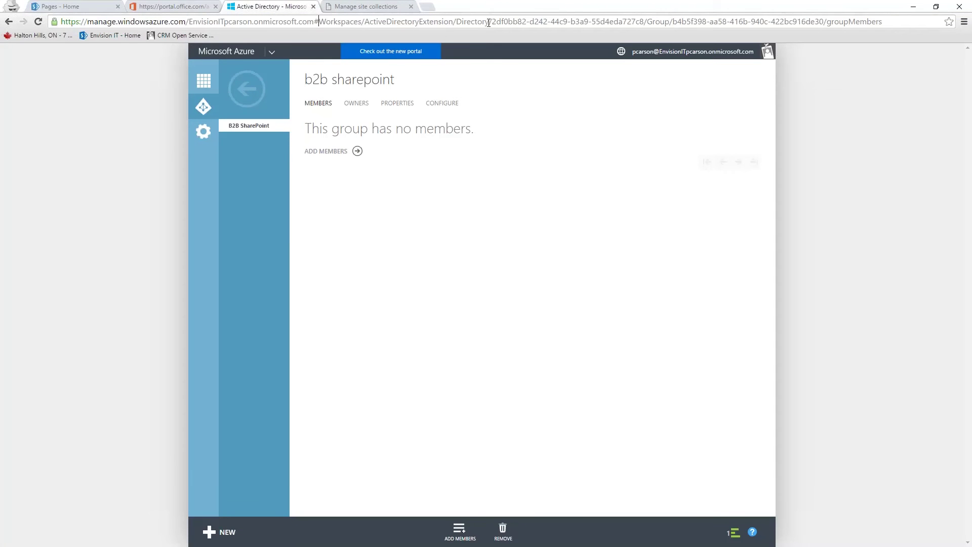
left_click_drag(489, 22, 616, 18)
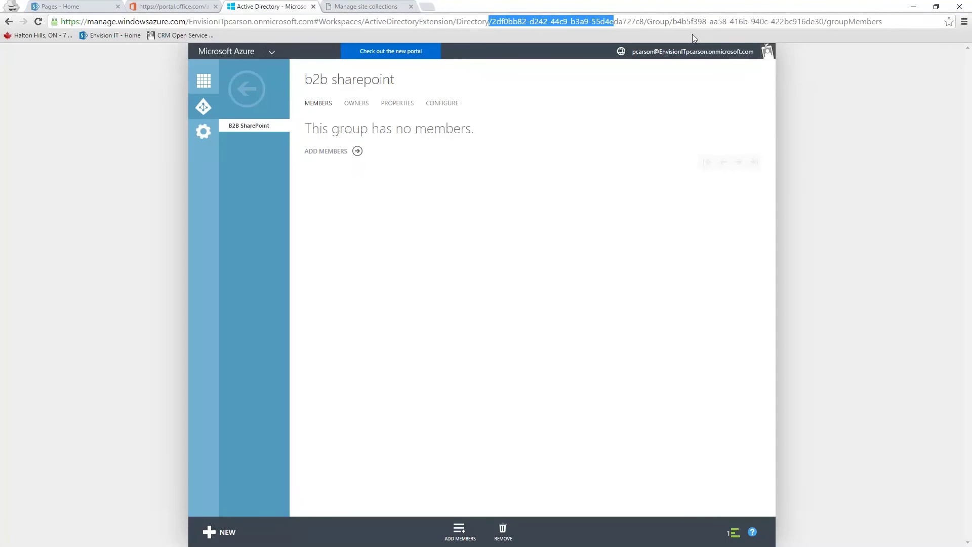
left_click(673, 21)
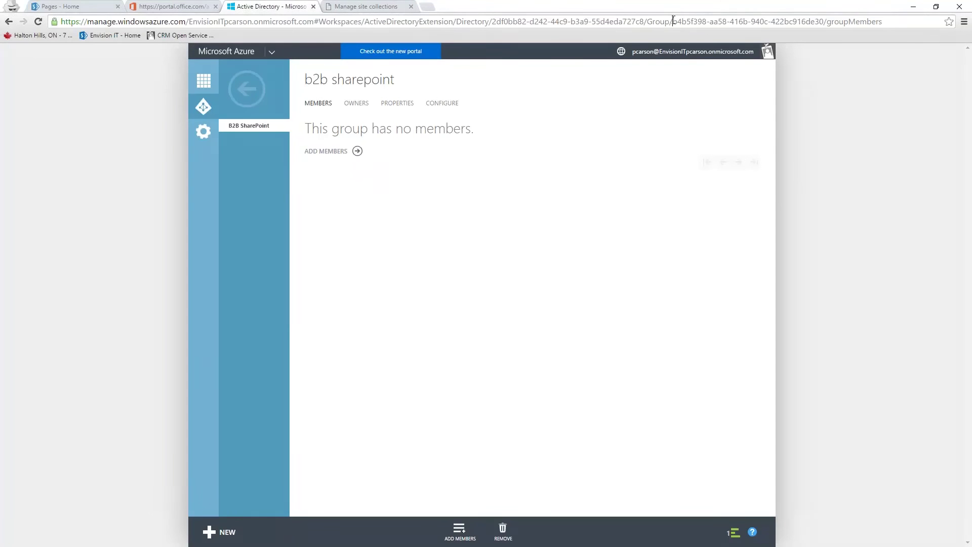
left_click_drag(673, 22, 825, 21)
key("ctrl+c")
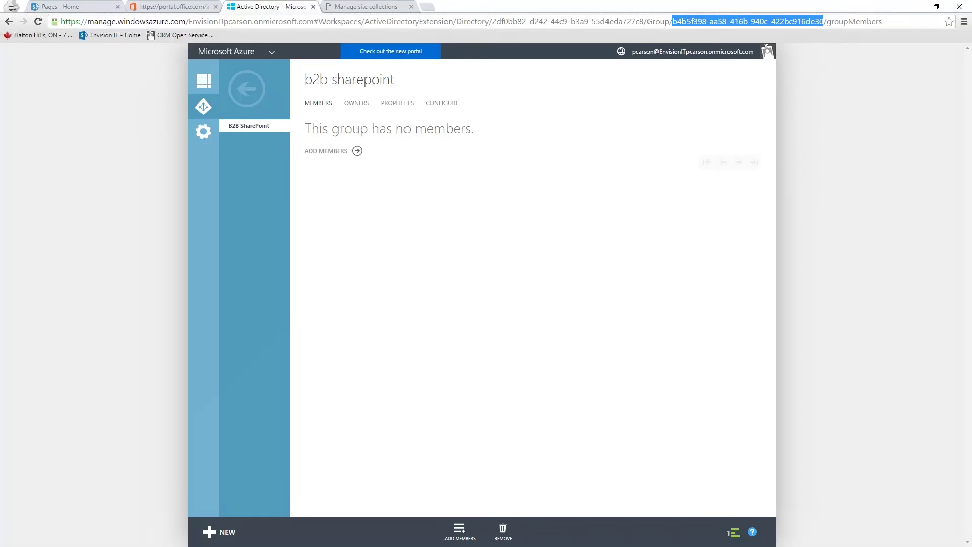
key("alt+Tab")
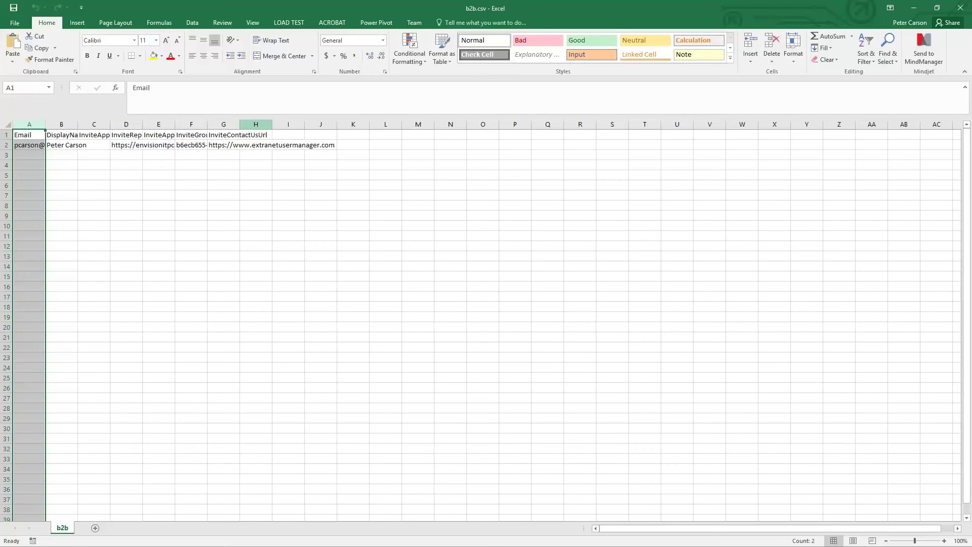
Step: Auto-fit the widths of columns A to H in b2b.csv
key("shift+Right")
key("alt+h")
key("o")
key("i")
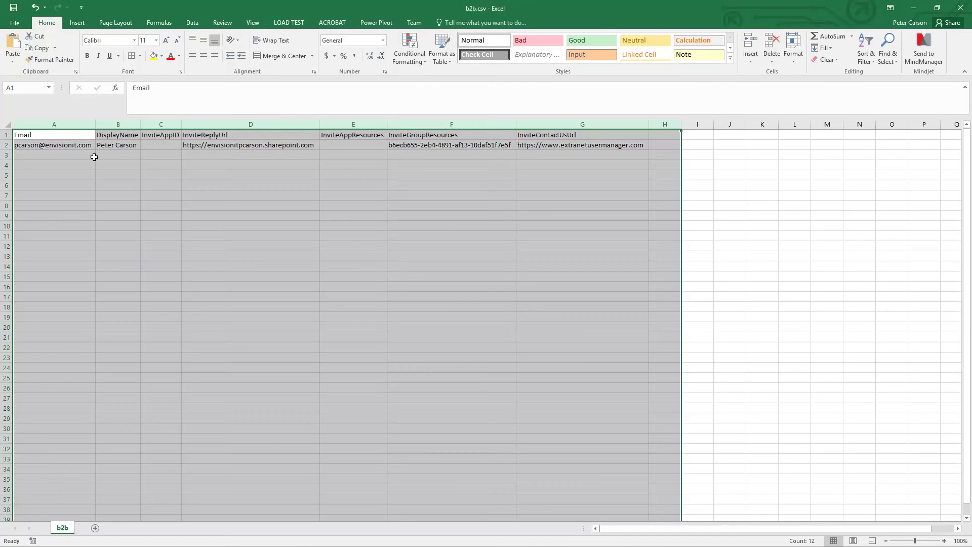
key("Down")
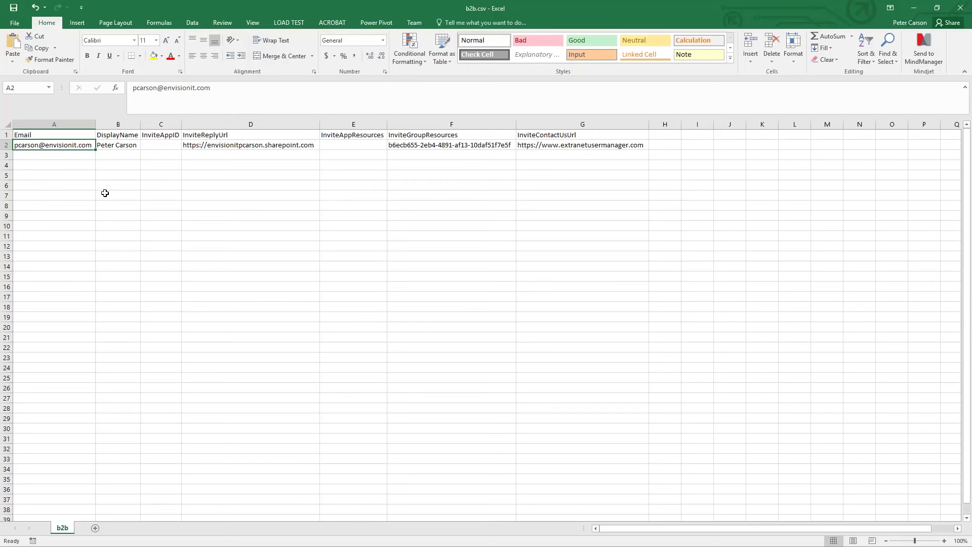
Step: Check the DisplayName and InviteReplyUrl values, then paste the copied group ID into InviteGroupResources cell F2
left_click(123, 148)
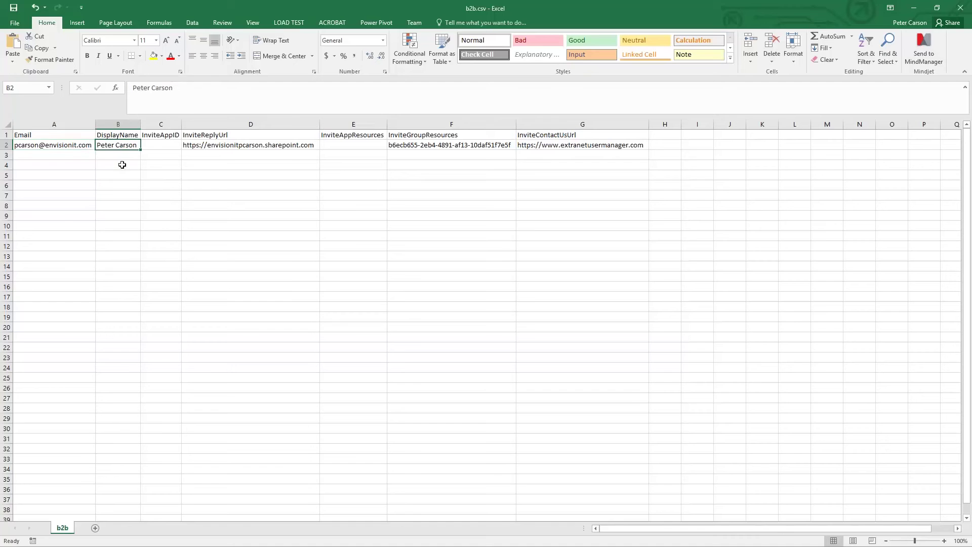
left_click(211, 146)
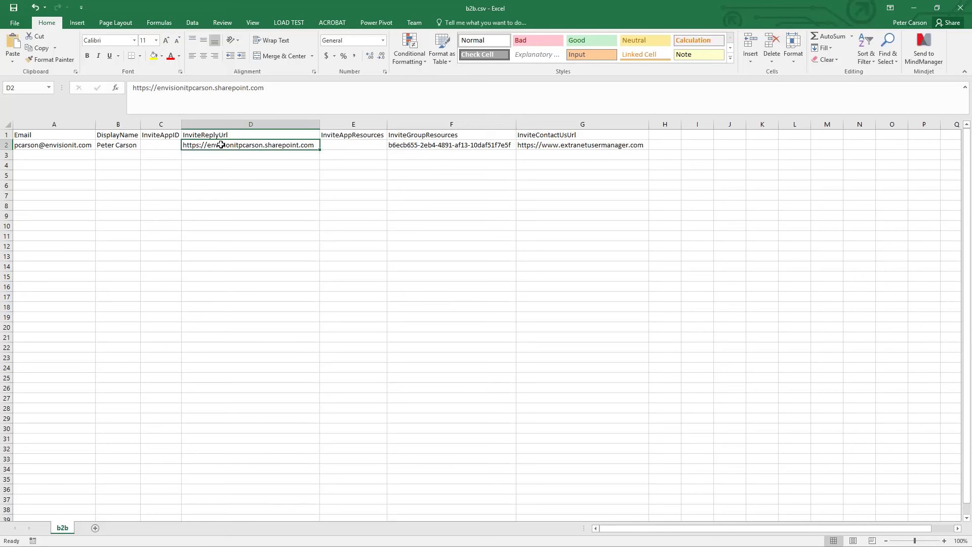
left_click(433, 144)
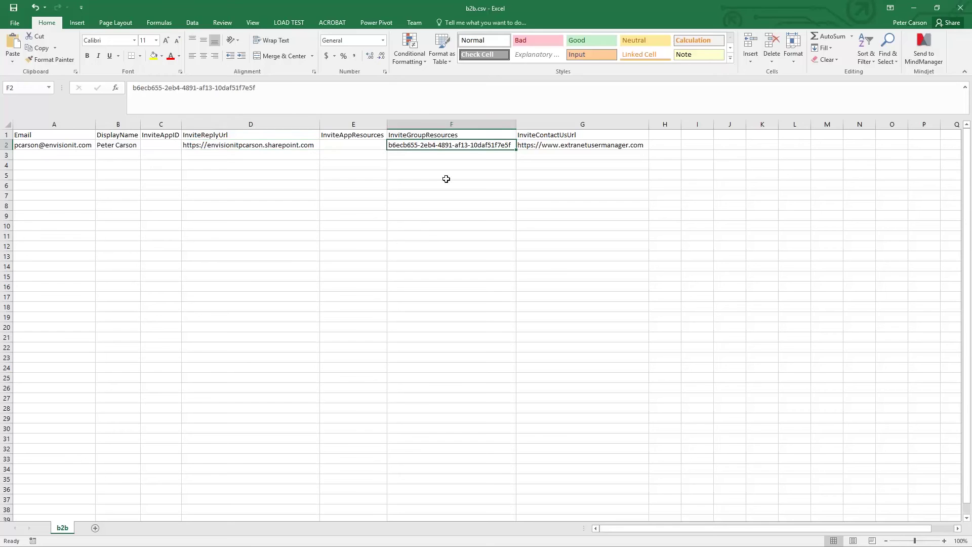
key("BackSpace")
key("ctrl+v")
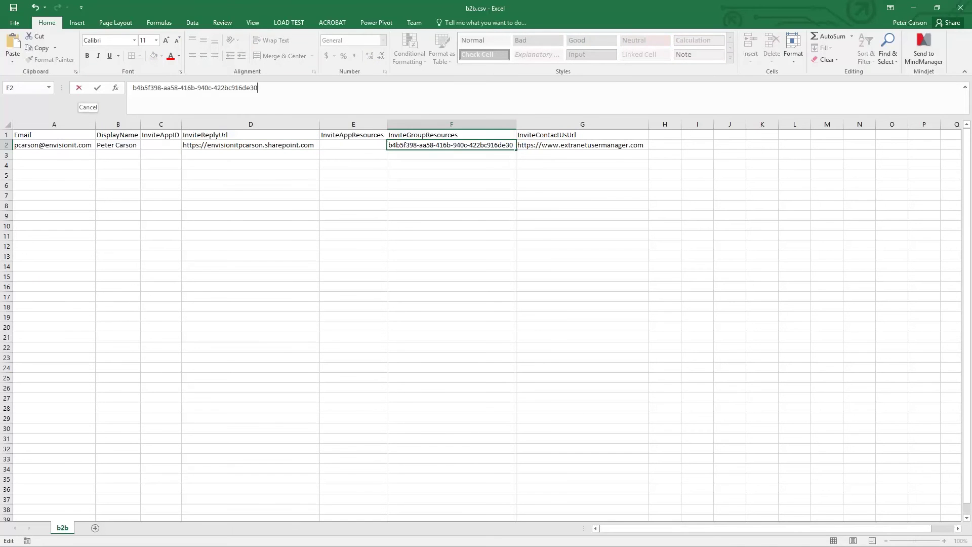
key("Return")
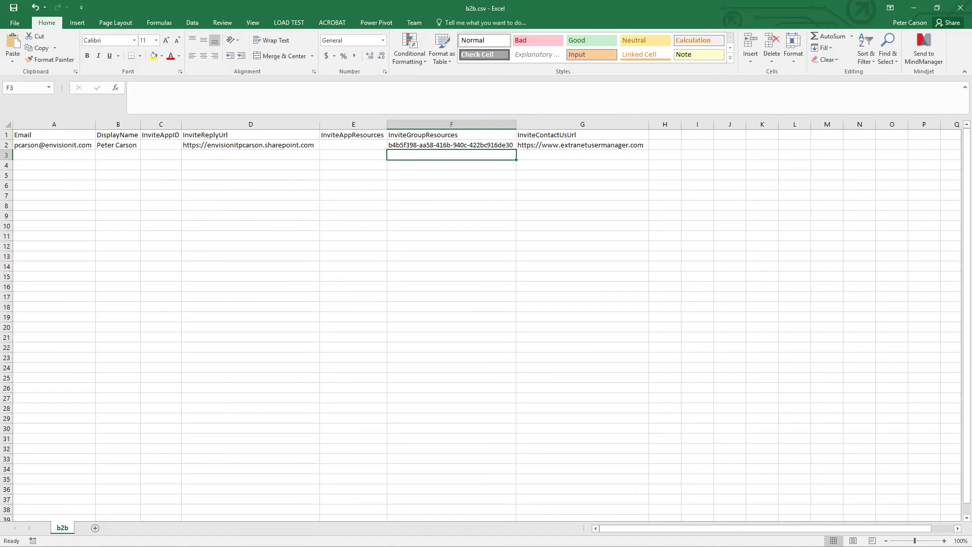
Step: Save b2b.csv keeping CSV format, then close Excel with Don't Save
key("ctrl+s")
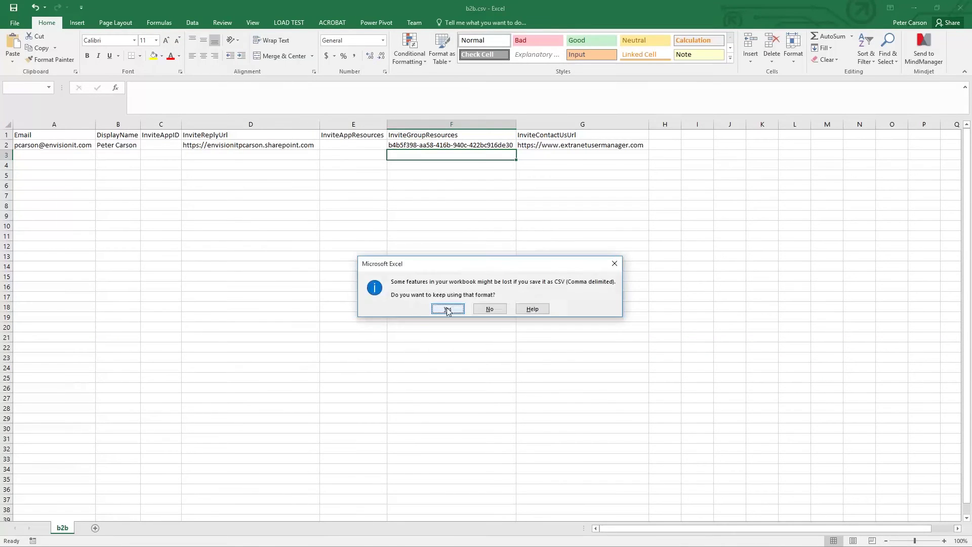
left_click(448, 308)
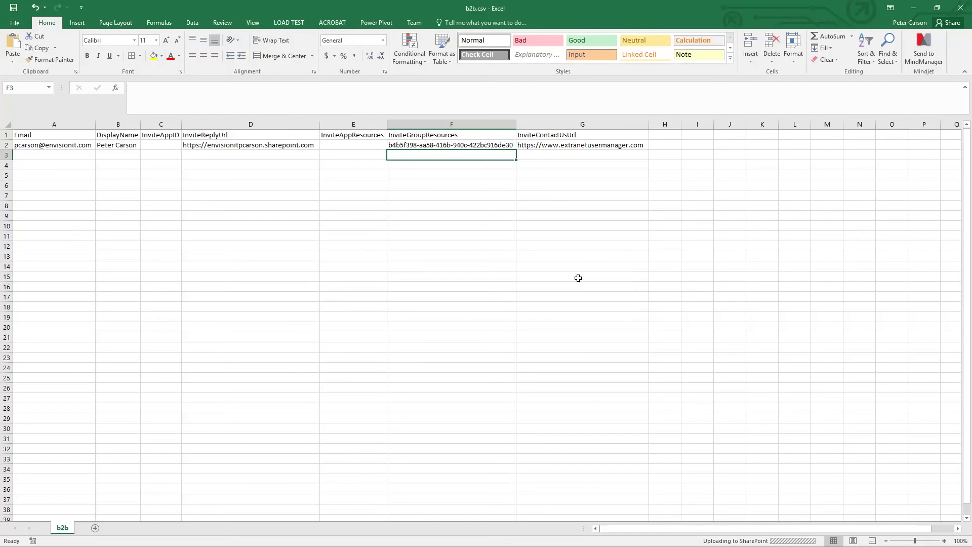
left_click(961, 8)
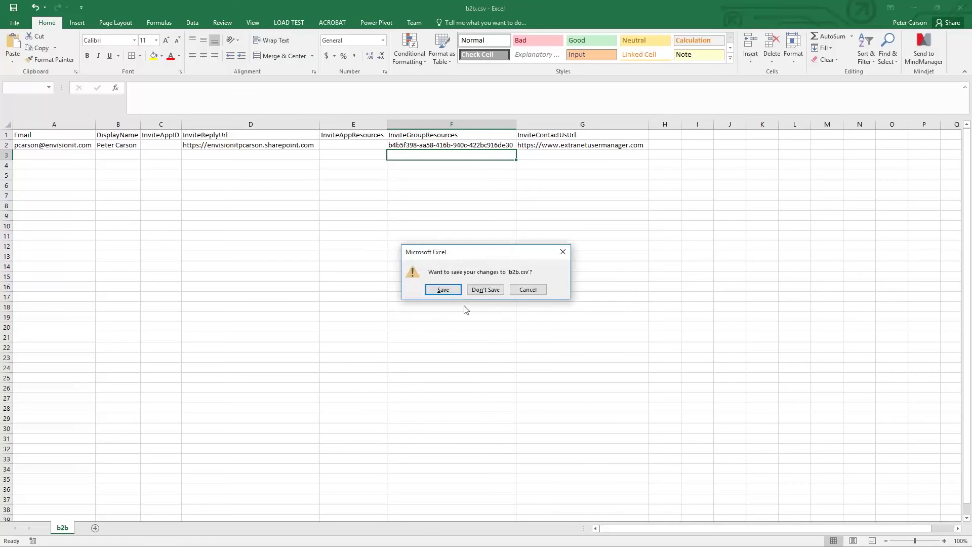
left_click(486, 292)
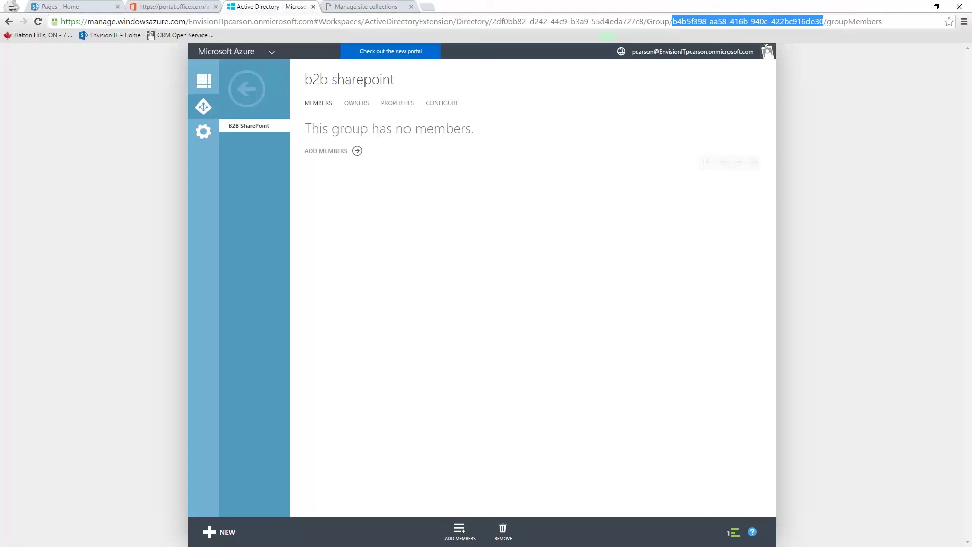
Step: Start adding a user to the Envision IT directory as 'Users in partner companies'
left_click(455, 271)
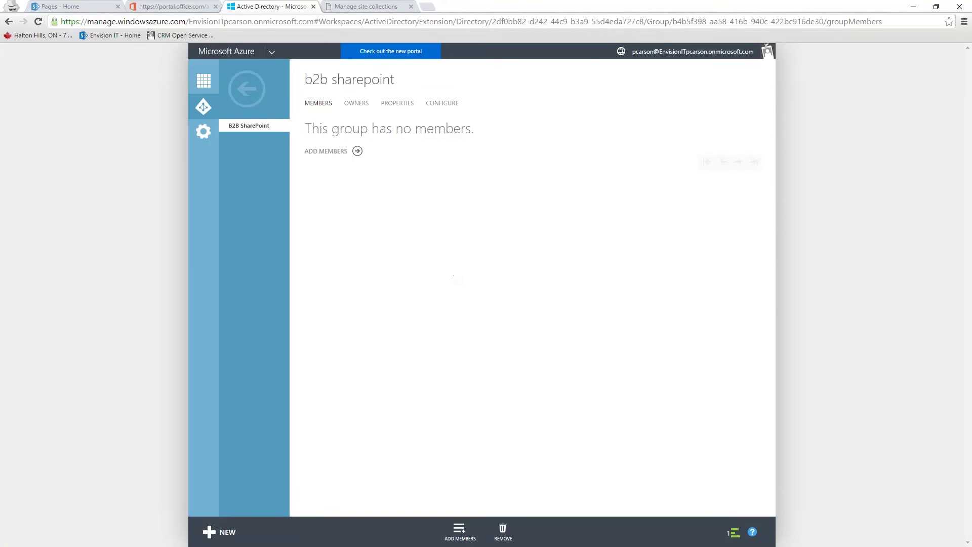
left_click(216, 114)
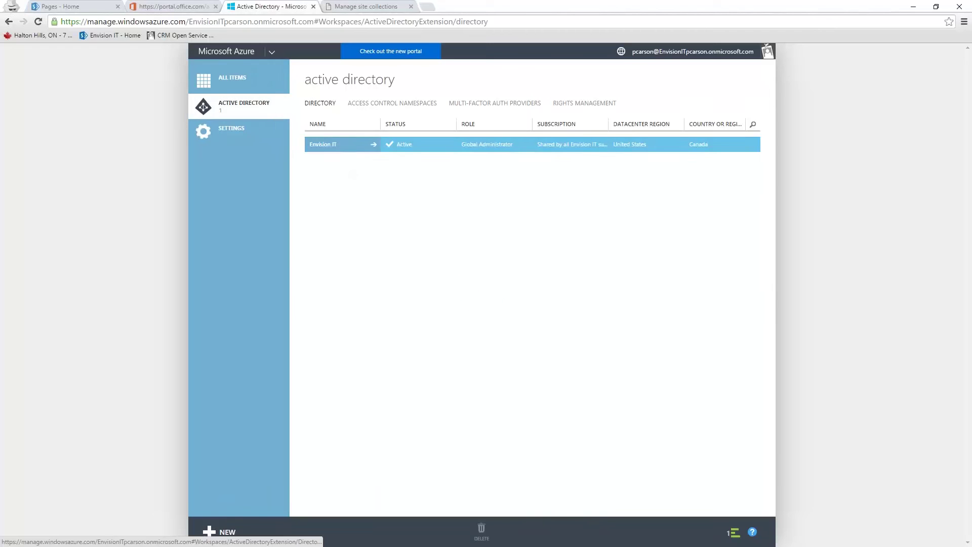
left_click(333, 104)
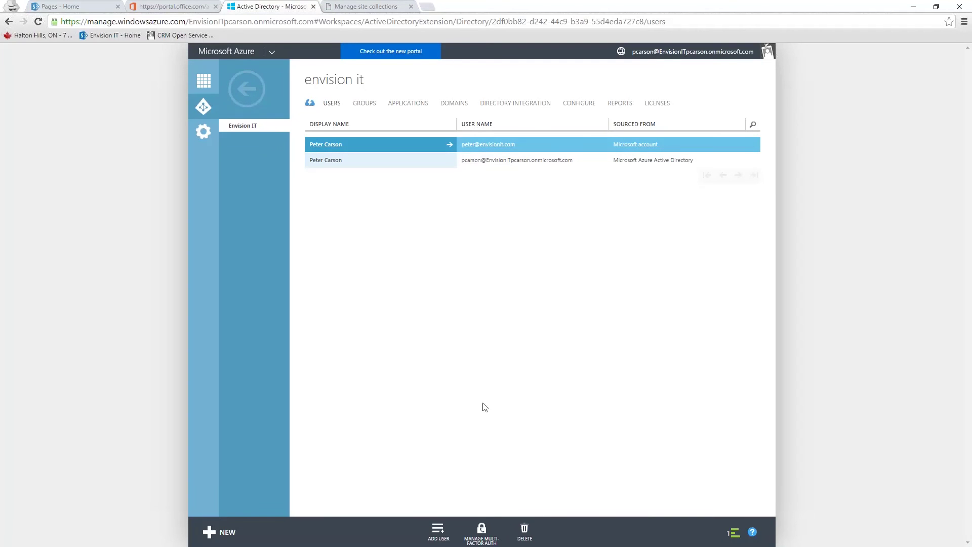
left_click(438, 531)
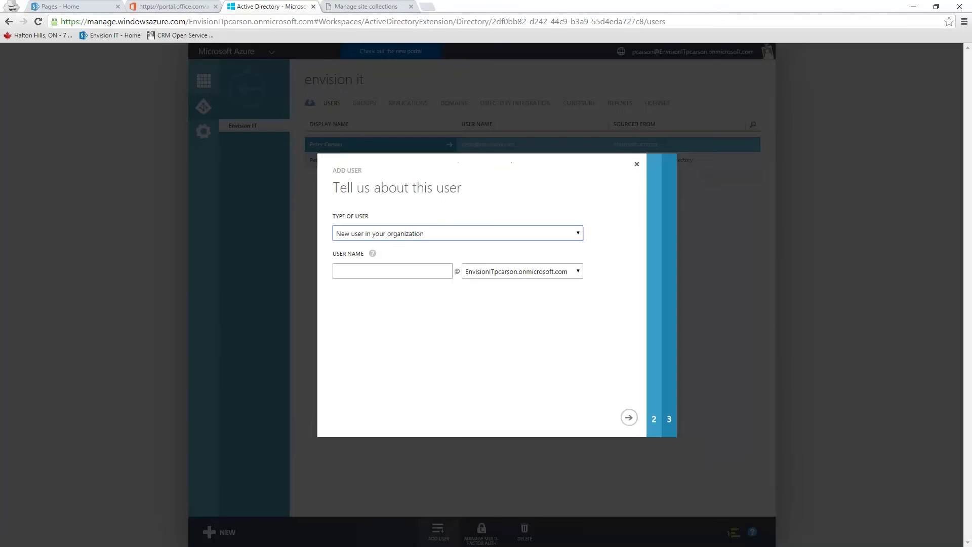
left_click(419, 236)
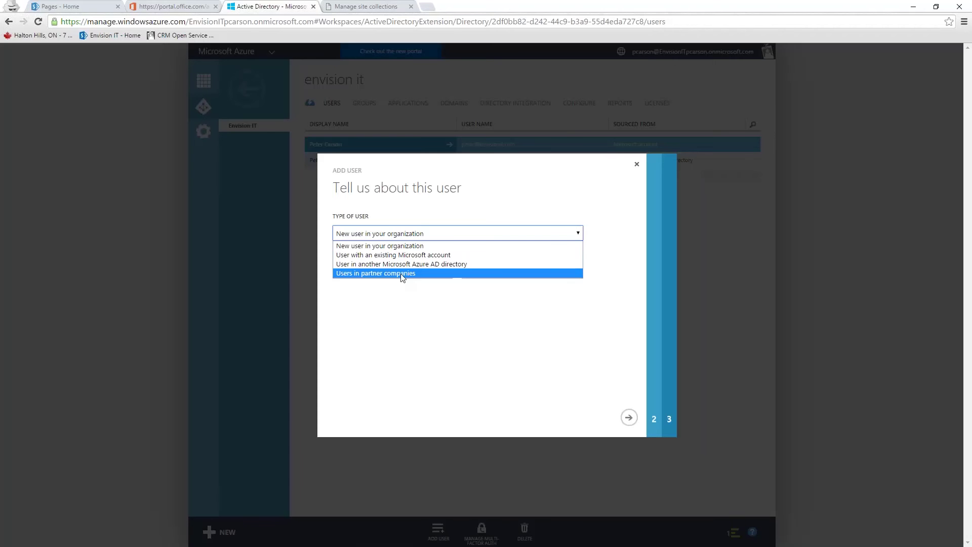
left_click(402, 274)
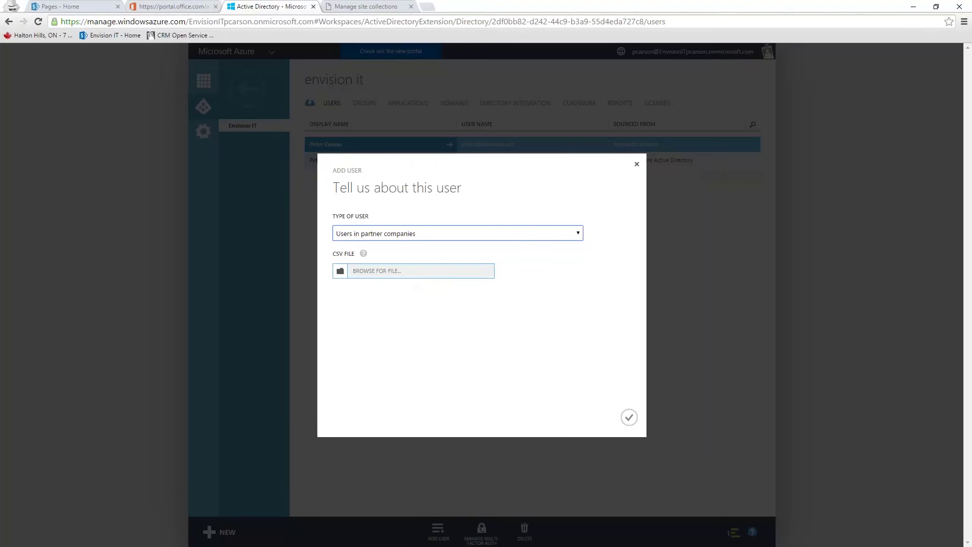
Step: Select C:\Temp\b2b.csv as the invitation file and submit the upload
left_click(384, 274)
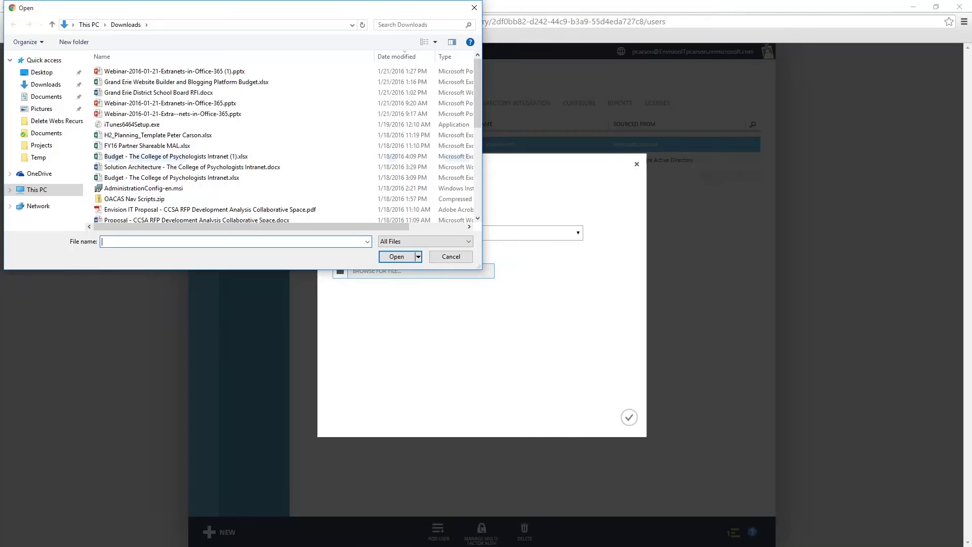
left_click(451, 257)
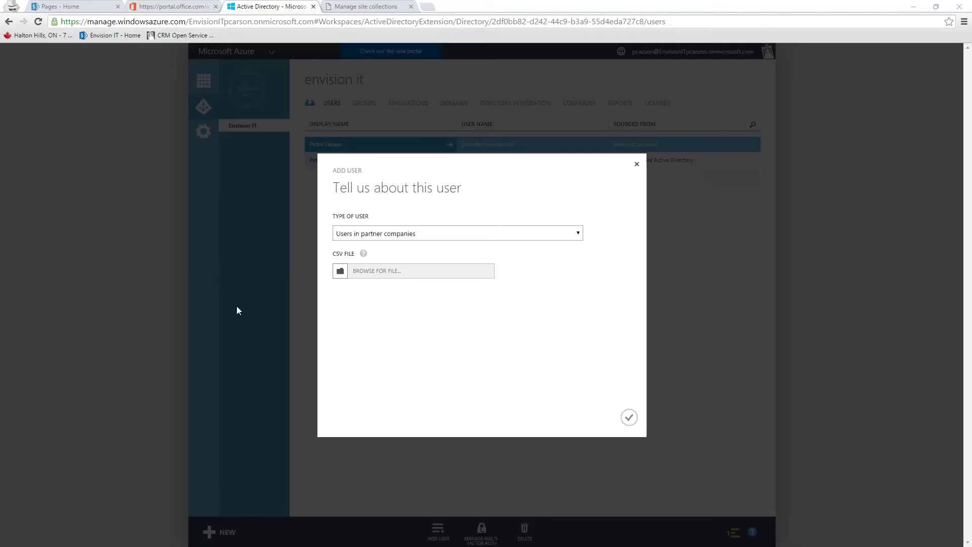
left_click(372, 274)
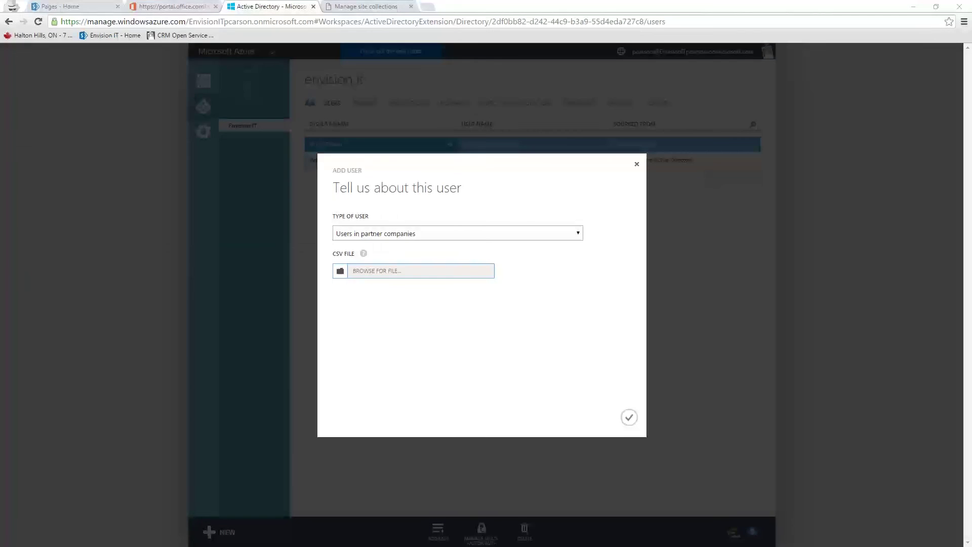
type("c:\\temp")
key("Return")
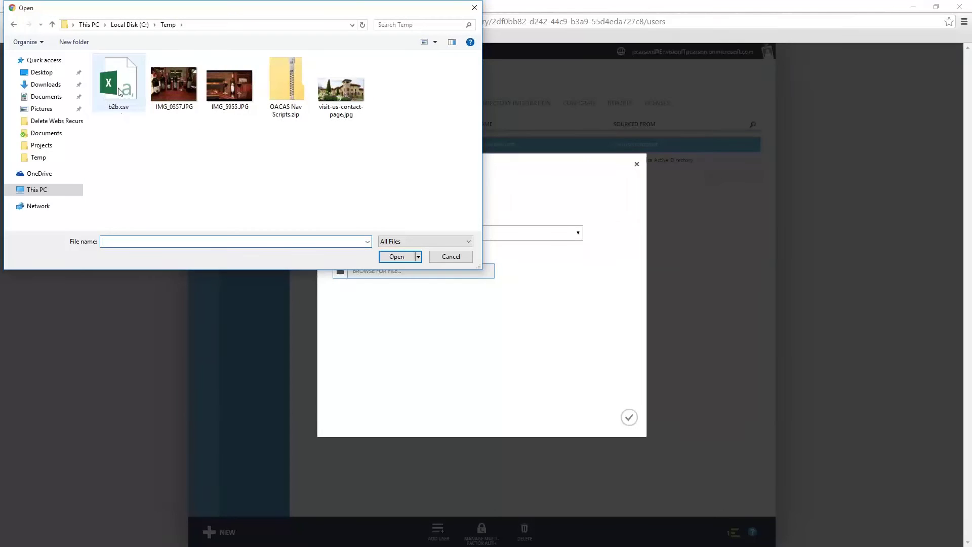
double_click(119, 91)
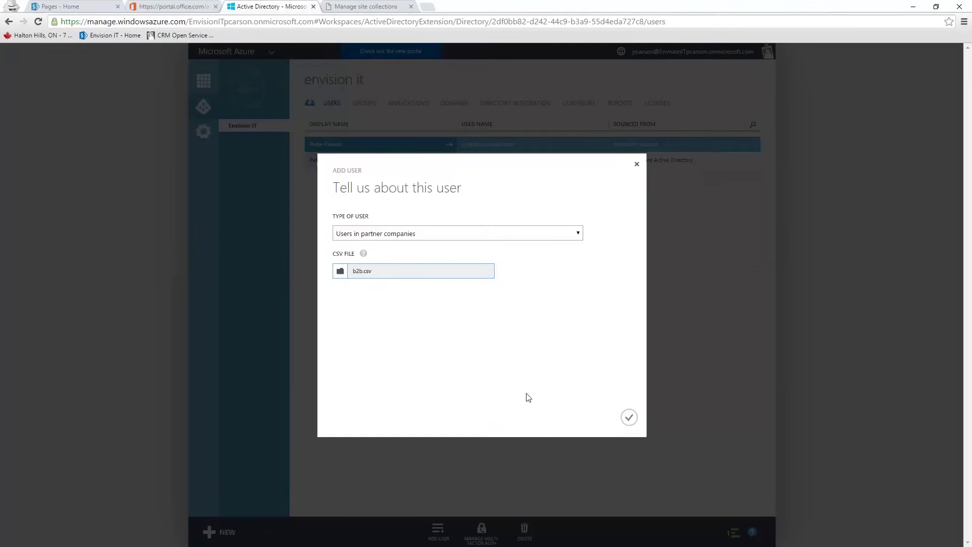
left_click(631, 419)
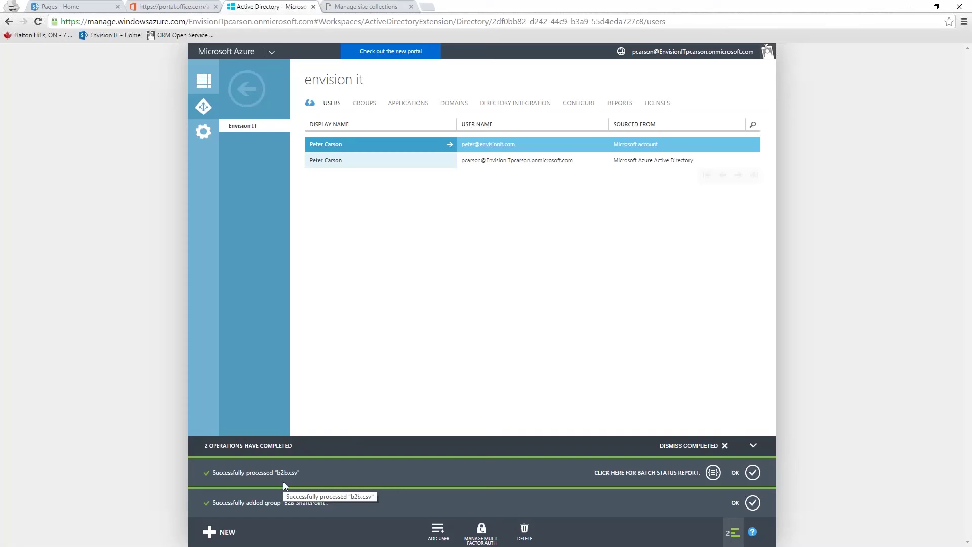
Step: Open the batch status report and view the delivered invitation entry's details
left_click(713, 474)
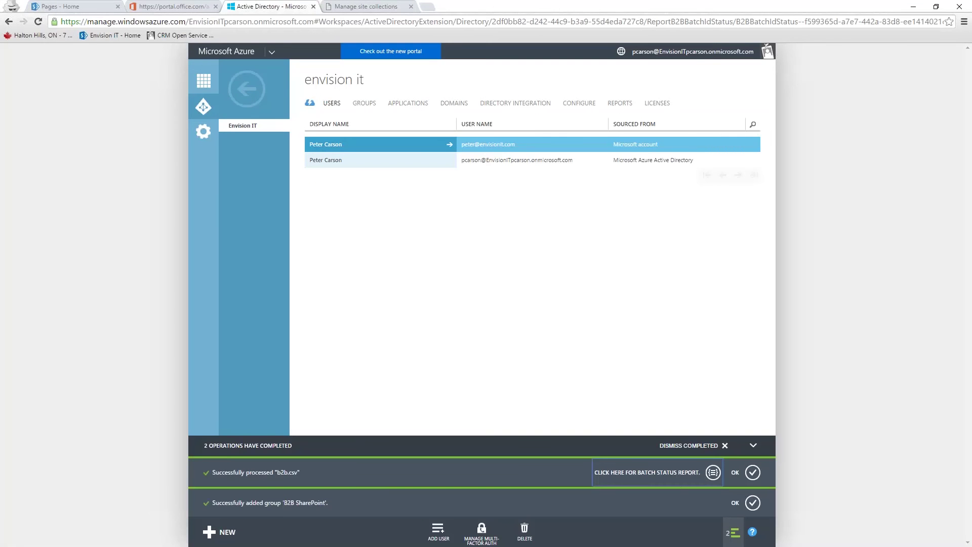
left_click(679, 479)
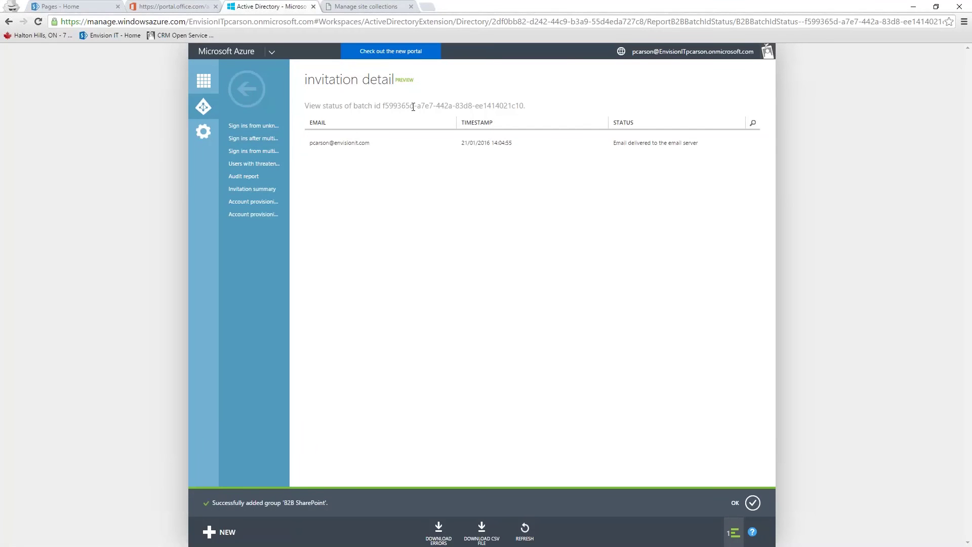
left_click(739, 150)
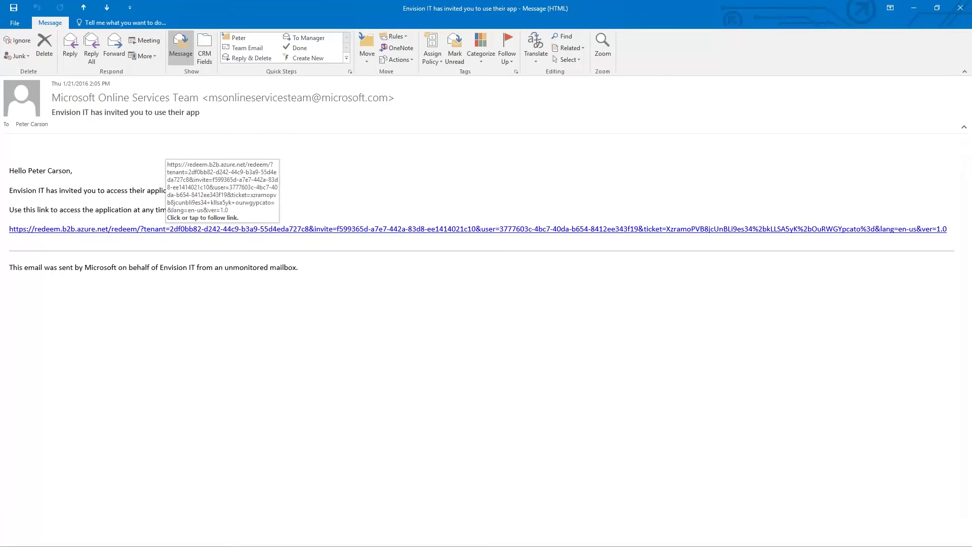
Step: Copy the invitation's redeem link from the email, then open a new tab in the maximized browser
right_click(168, 229)
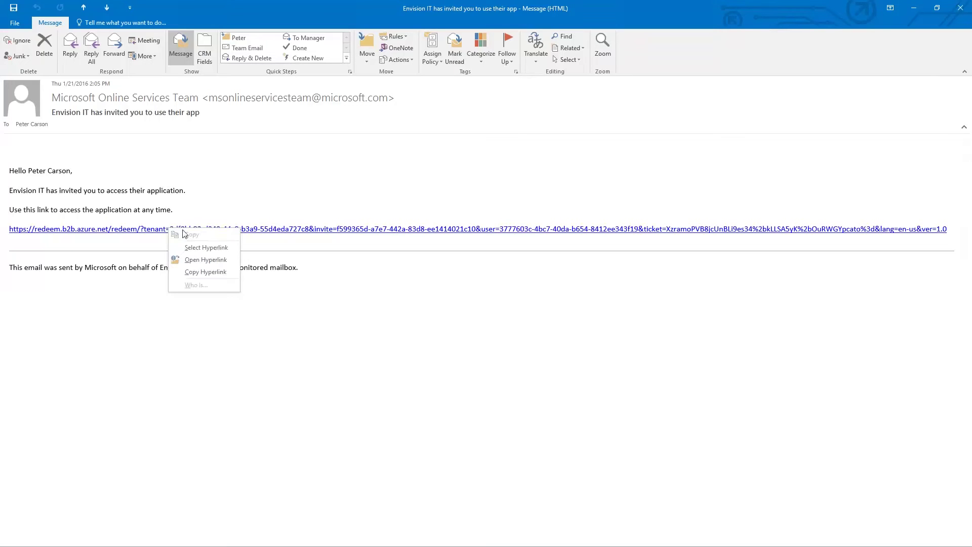
left_click(215, 274)
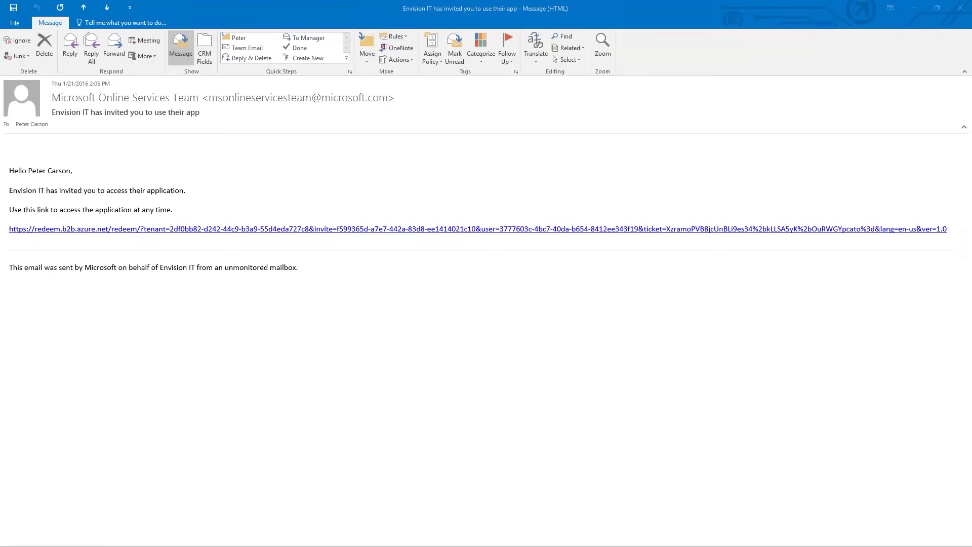
left_click_drag(22, 178, 355, 12)
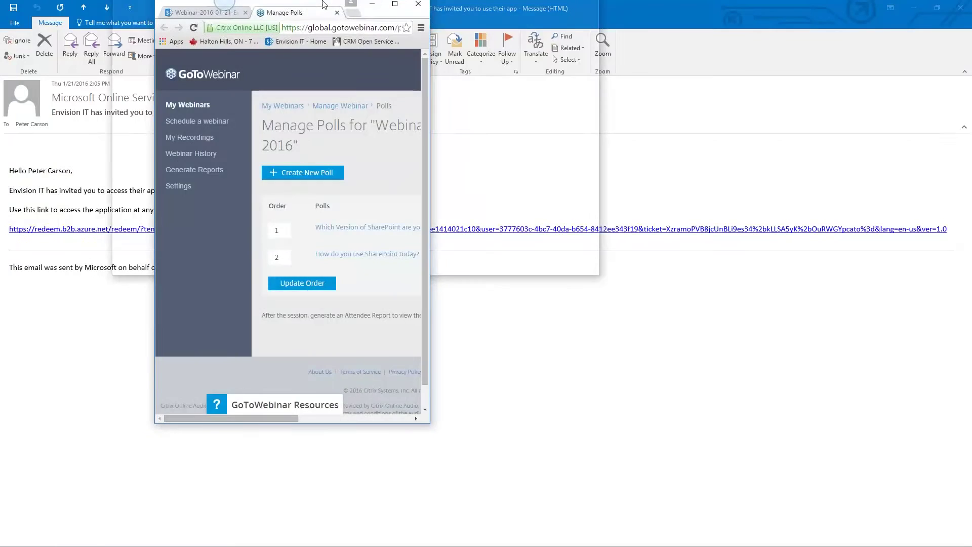
key("super+Up")
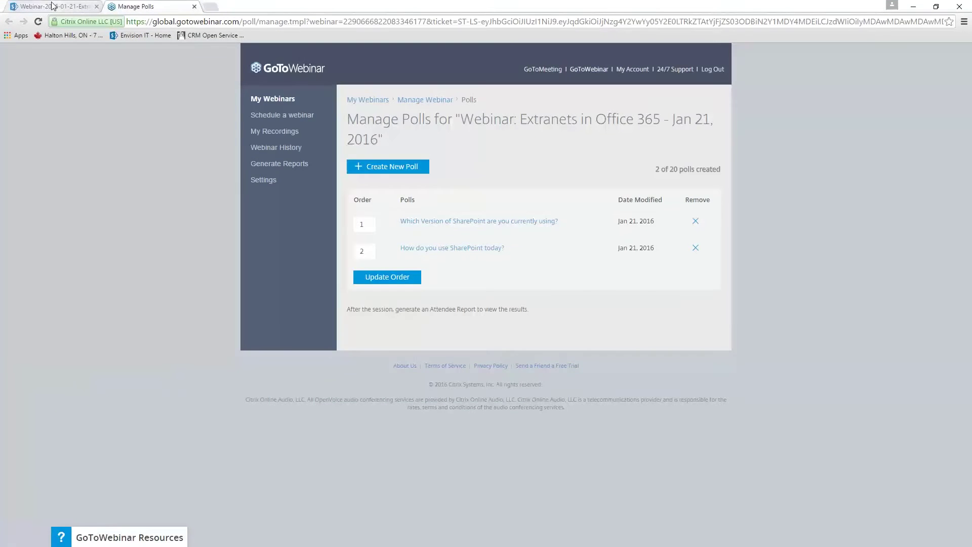
left_click(53, 6)
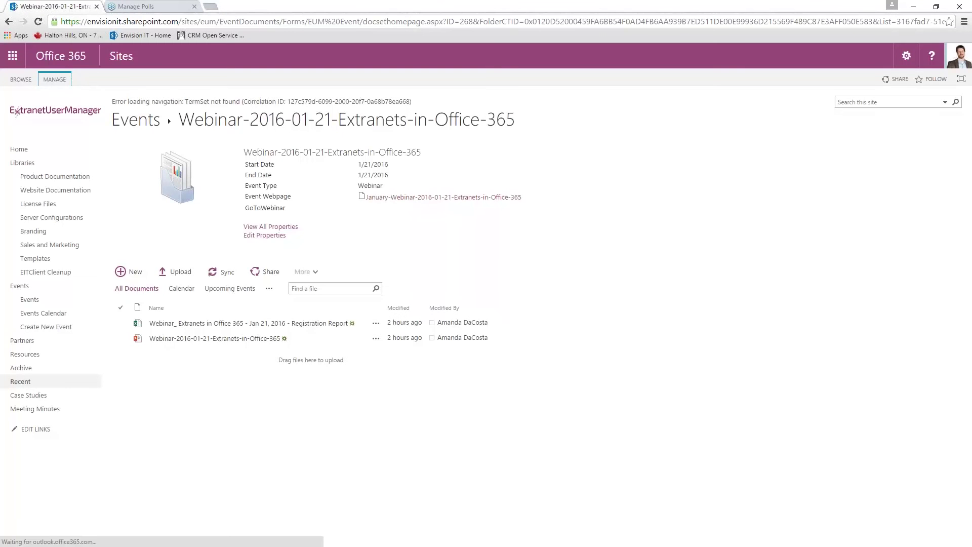
left_click(211, 6)
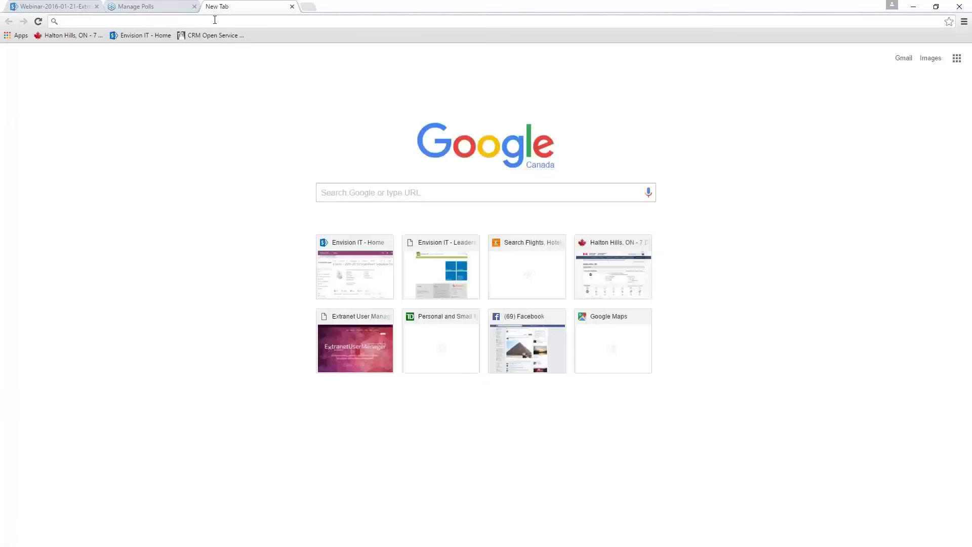
Step: Paste the redeem link into the new tab and accept the Application Invite for the partner account
key("ctrl+v")
key("Return")
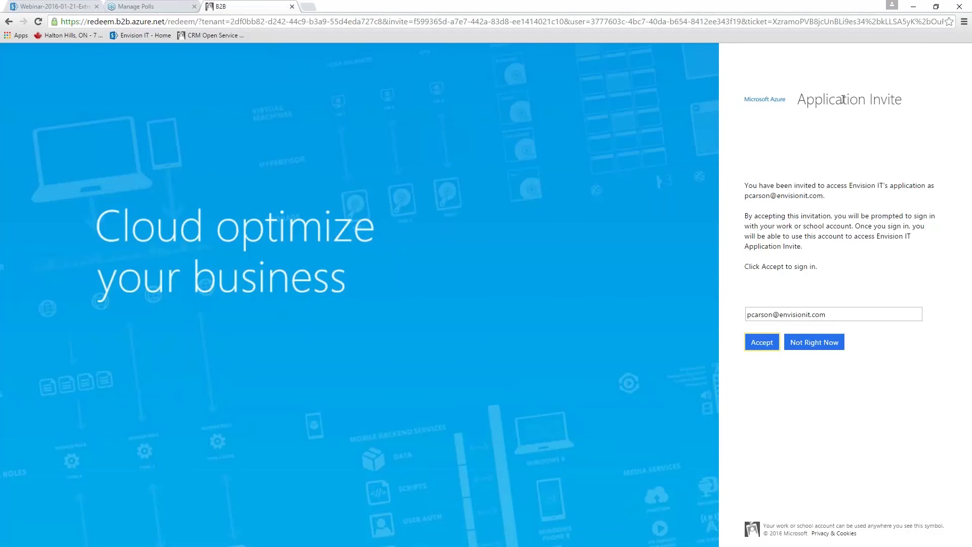
left_click_drag(833, 199, 747, 198)
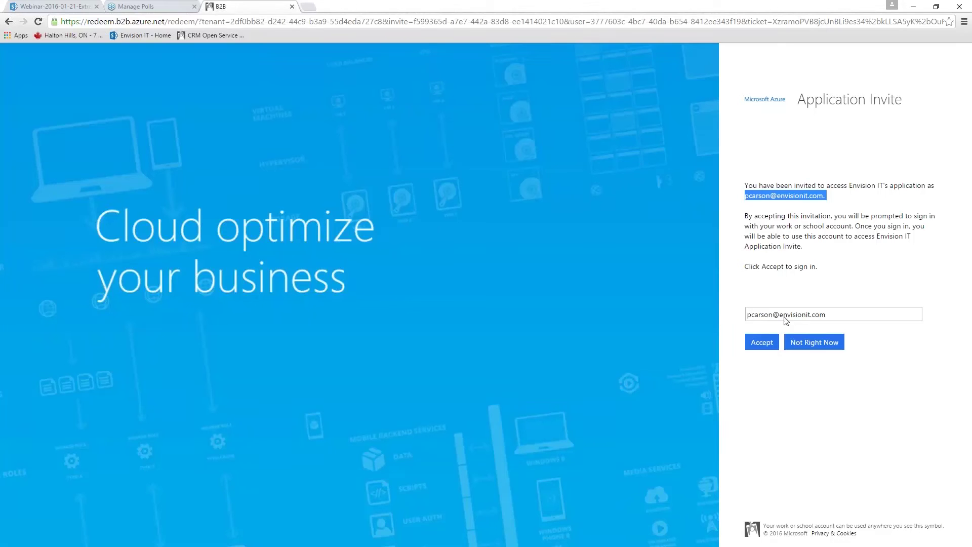
left_click(767, 317)
left_click_drag(766, 316, 810, 316)
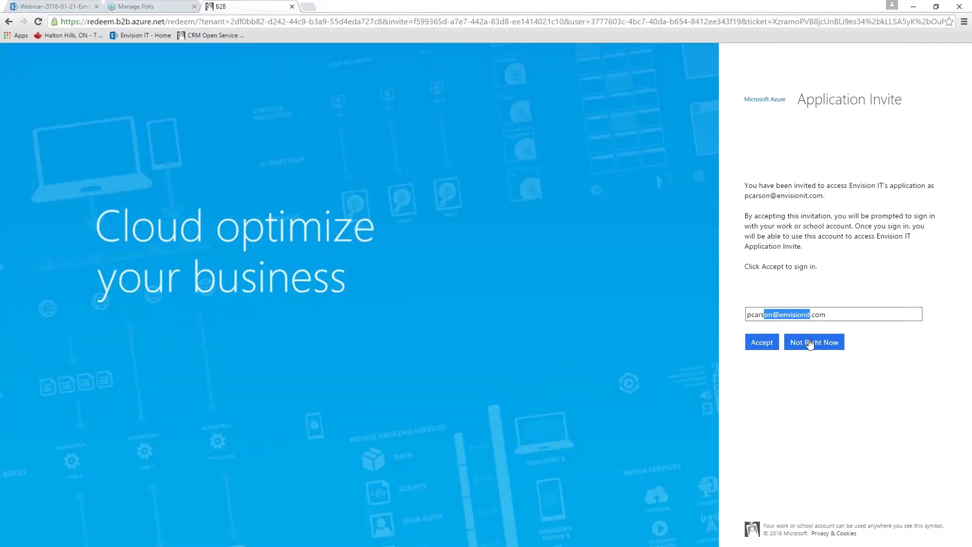
left_click(762, 344)
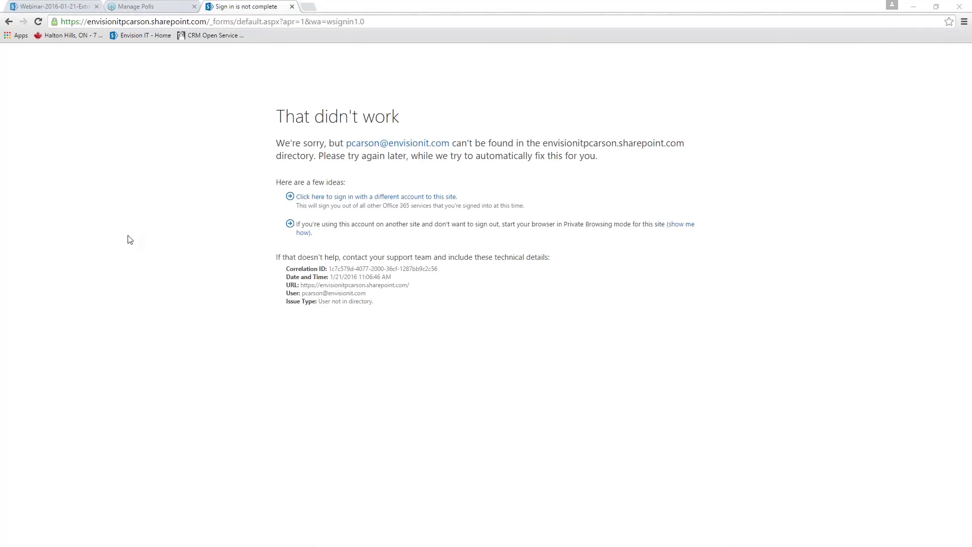
Step: Cancel the empty Share dialog, then share the Envision IT PCarson site with the 'B2B SharePoint' group found by 'b2b'
key("alt+Tab")
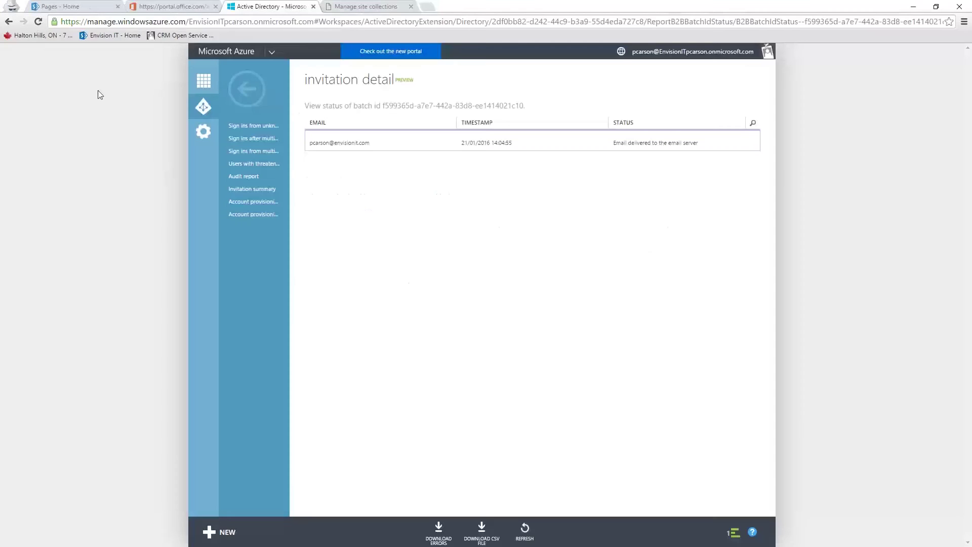
left_click(61, 6)
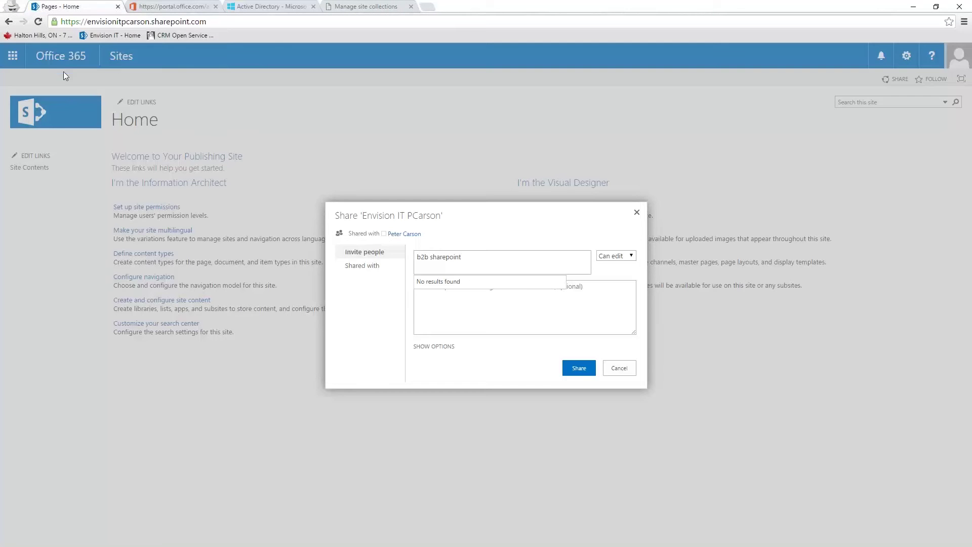
left_click(617, 368)
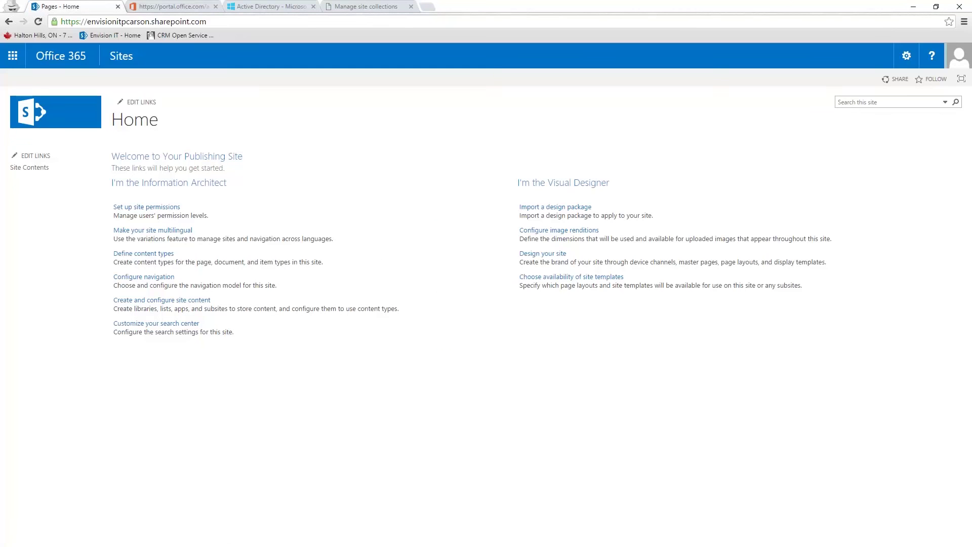
left_click(898, 79)
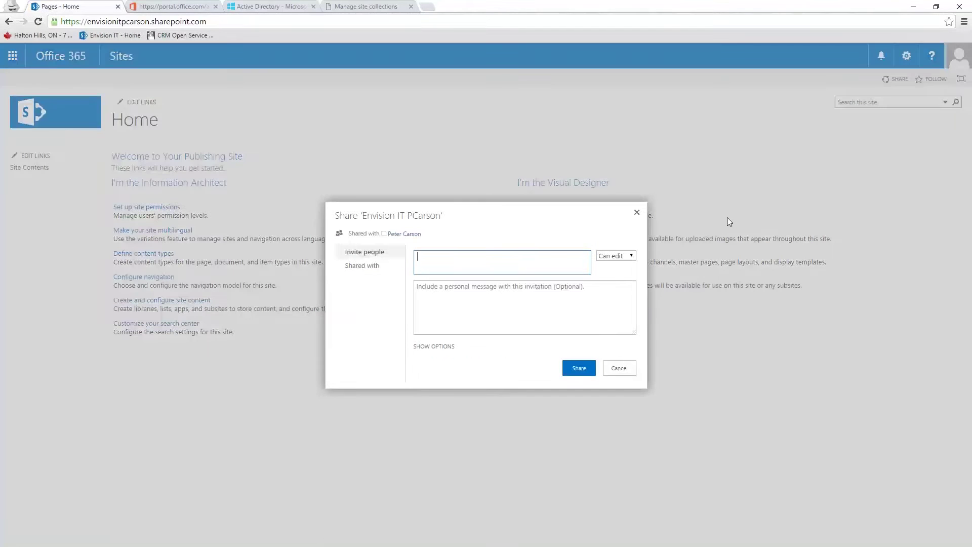
type("b2b")
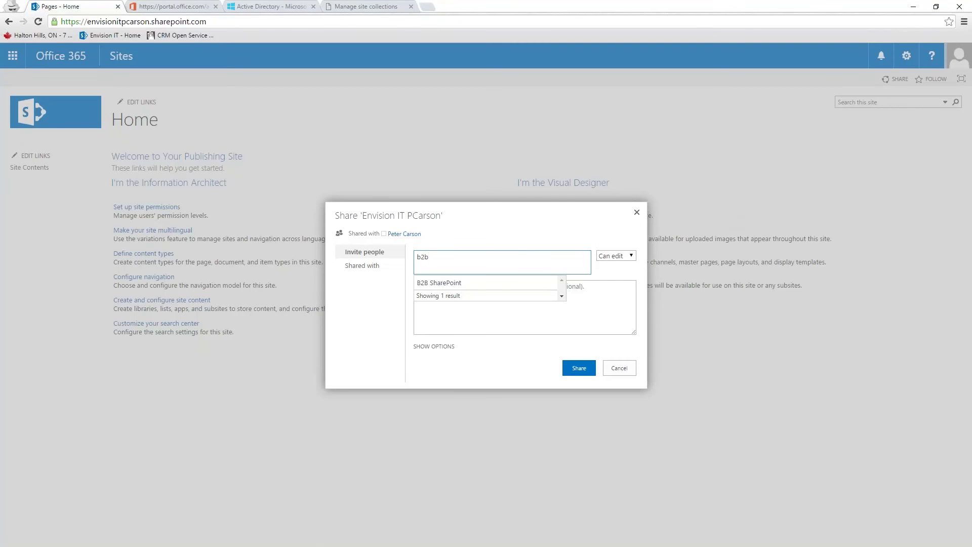
left_click(437, 285)
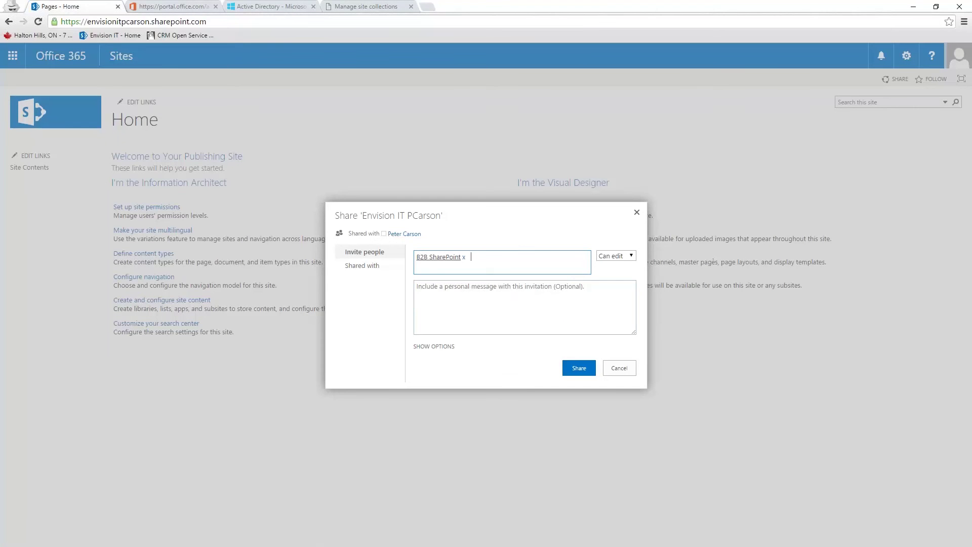
left_click(577, 369)
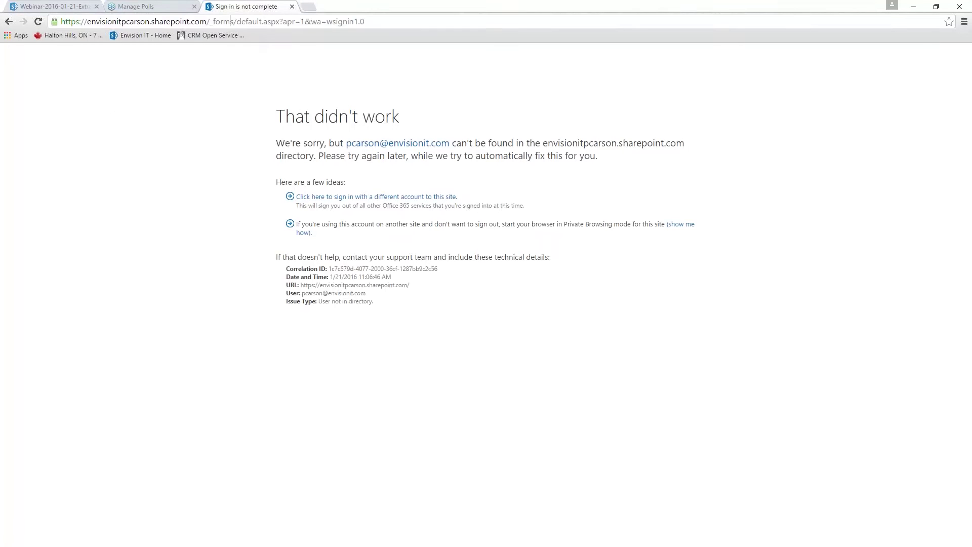
Step: Trim the URL to the site root, reload, and view the partner's external account details in My Settings
key("shift+End")
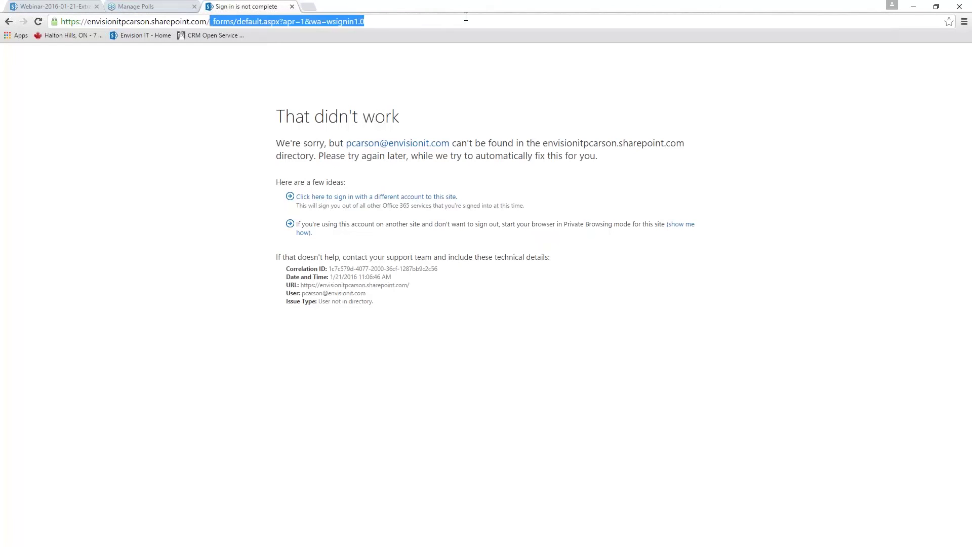
key("Delete")
key("Return")
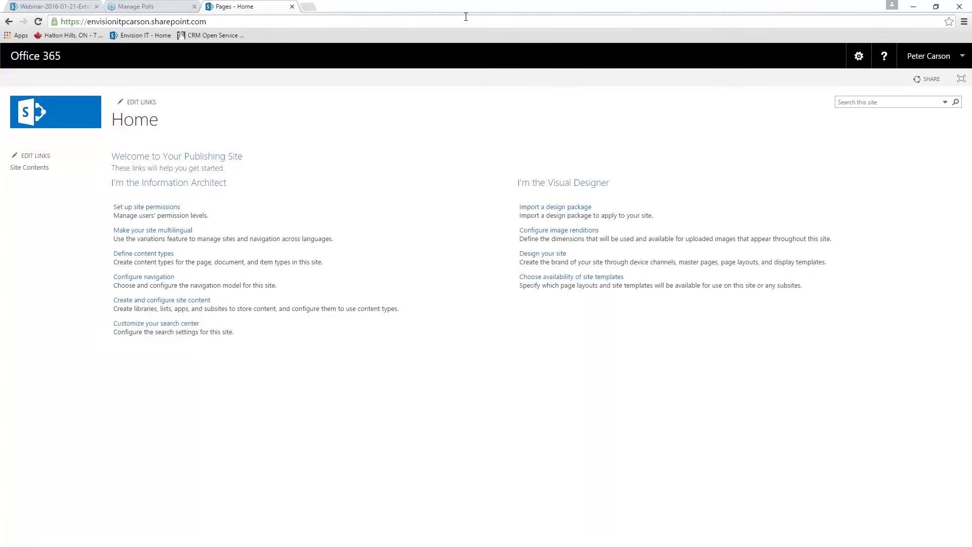
left_click(934, 57)
left_click(907, 101)
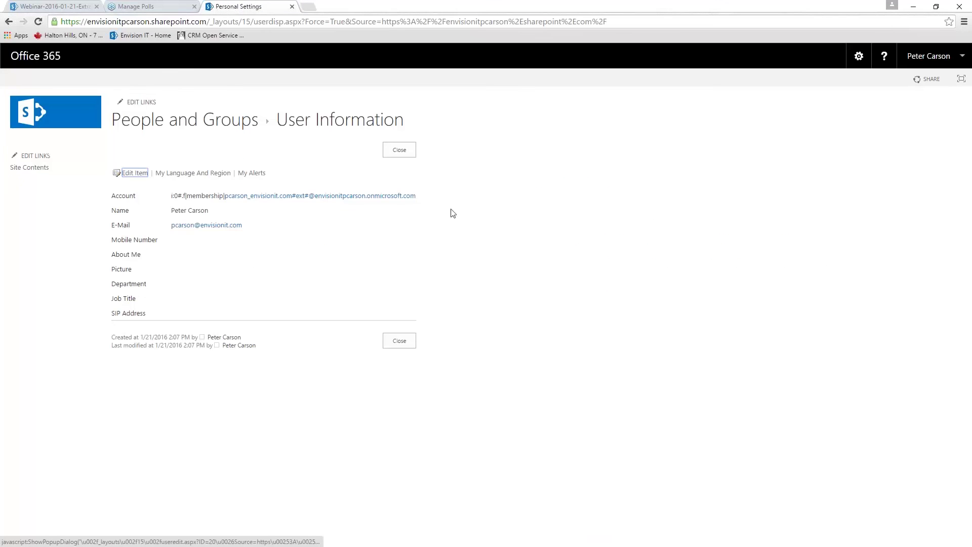
left_click_drag(431, 202, 299, 201)
left_click(448, 218)
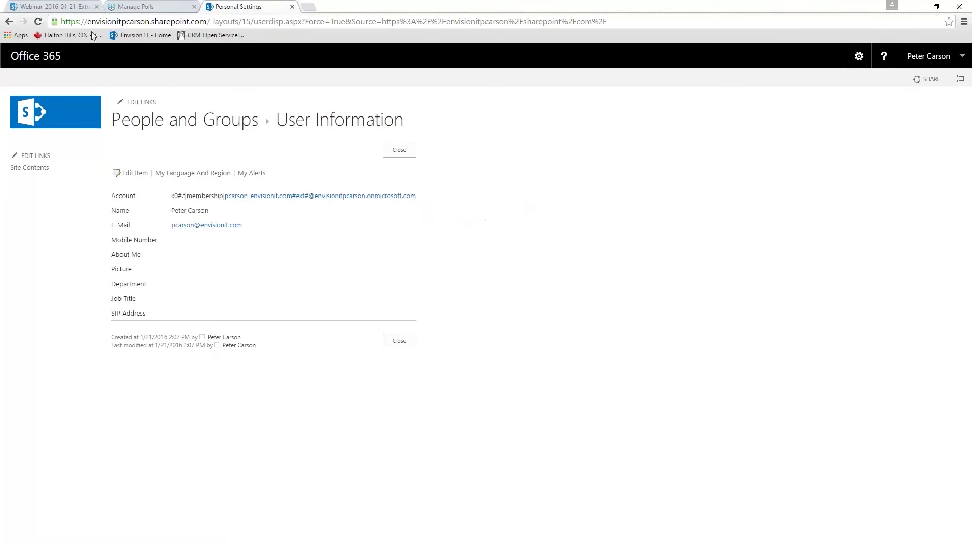
Step: Compare the envisionit and envisionitpcarson site addresses, then advance two slides to Extranet User Manager
left_click(42, 8)
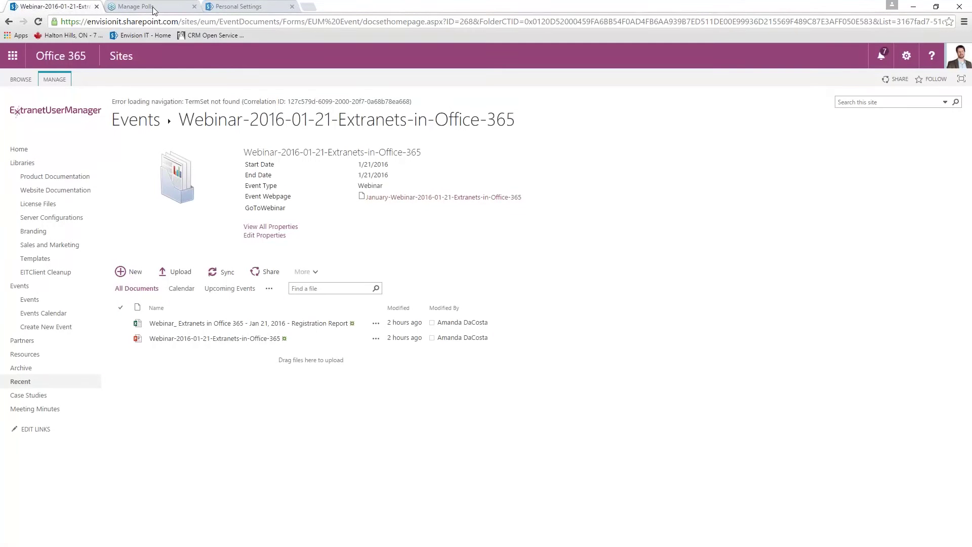
double_click(109, 22)
key("ctrl+shift+Tab")
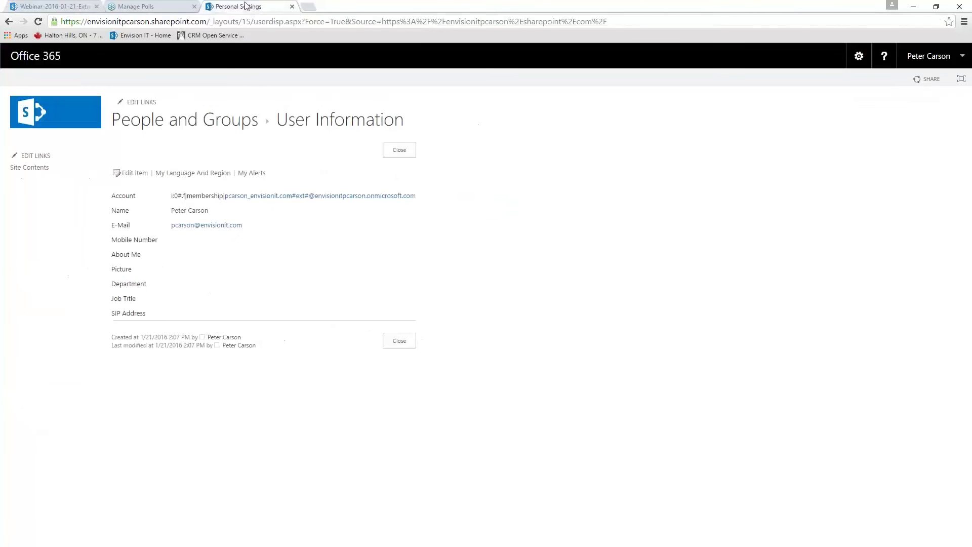
double_click(124, 22)
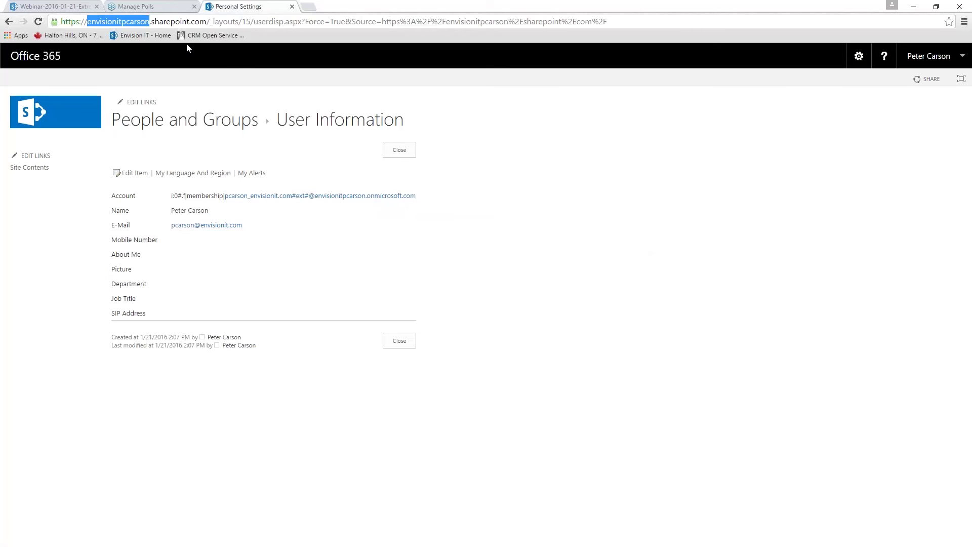
left_click(547, 207)
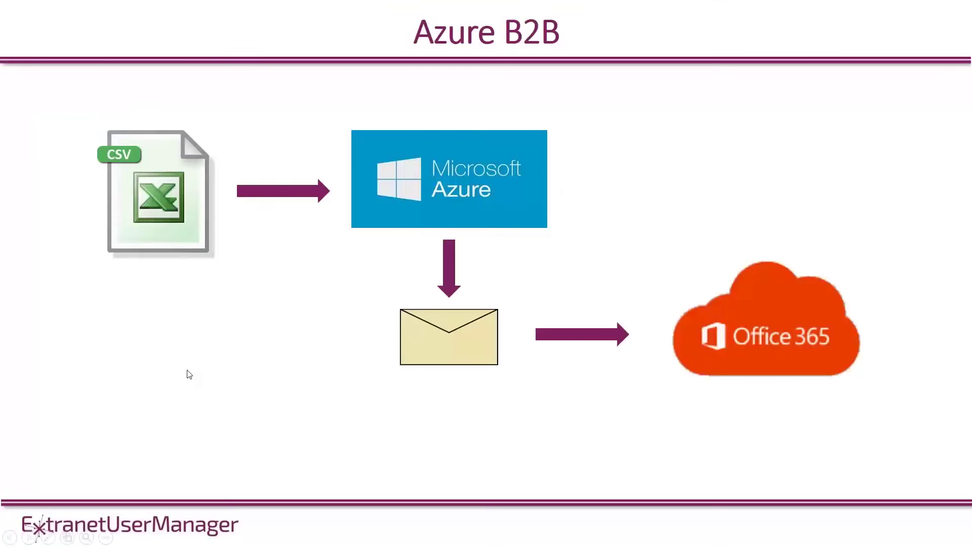
key("Right")
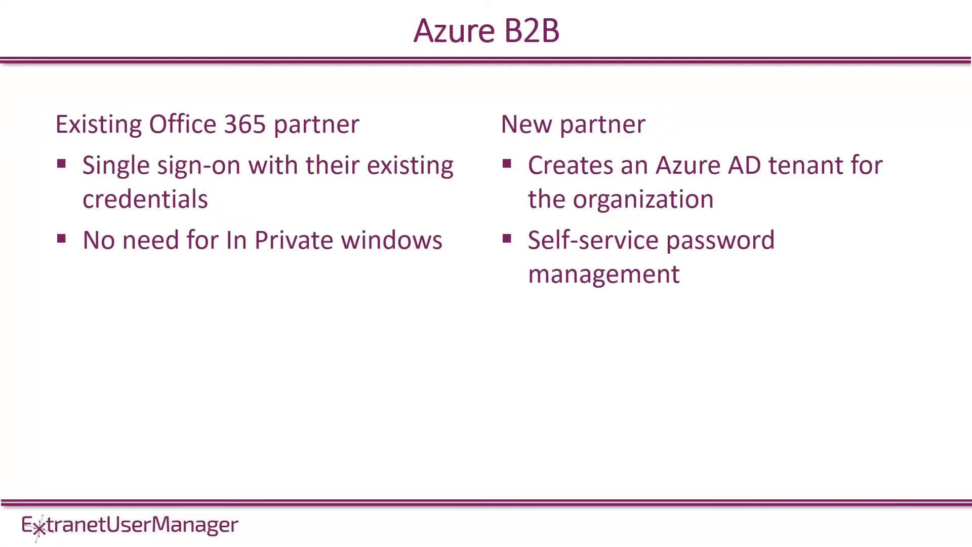
key("Right")
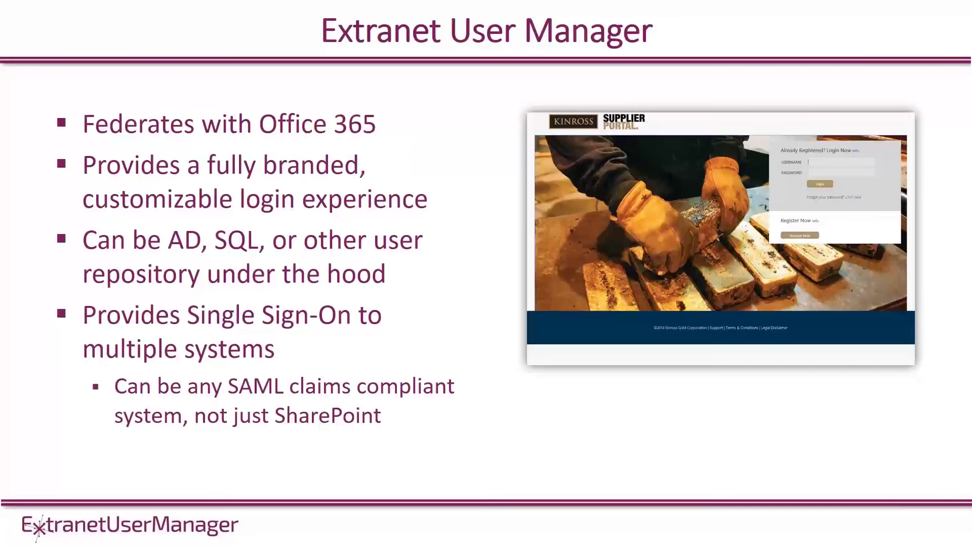
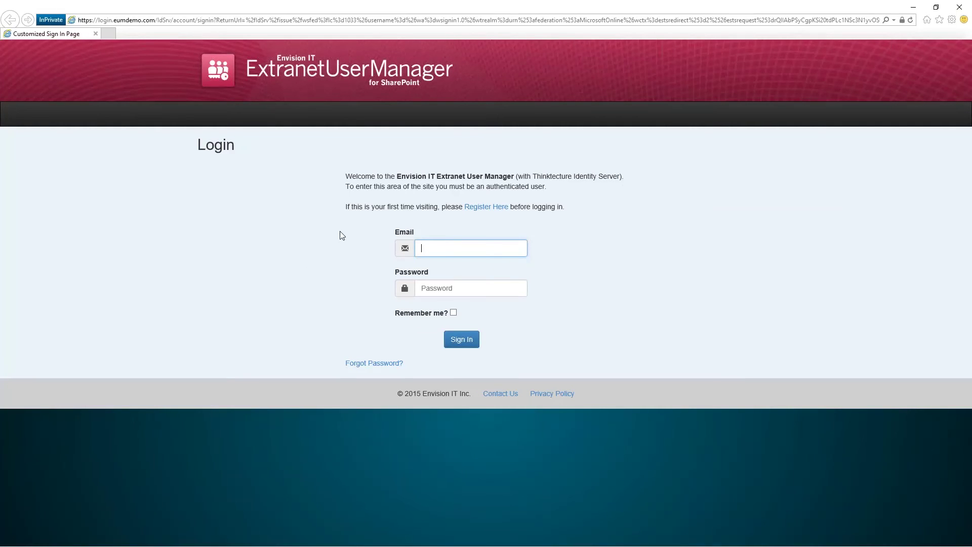
Step: Open the Register Here sign-up form and place the cursor in the First Name field
left_click(492, 212)
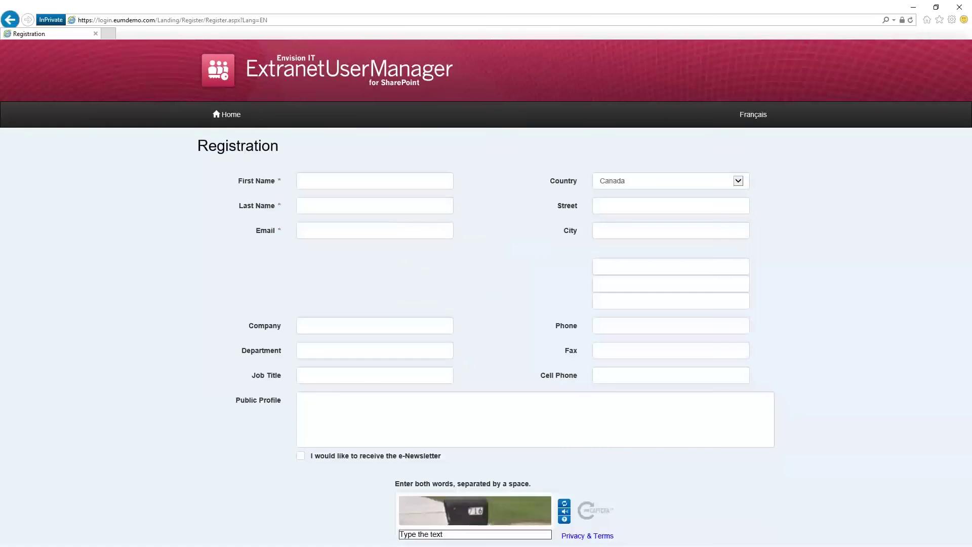
left_click(313, 138)
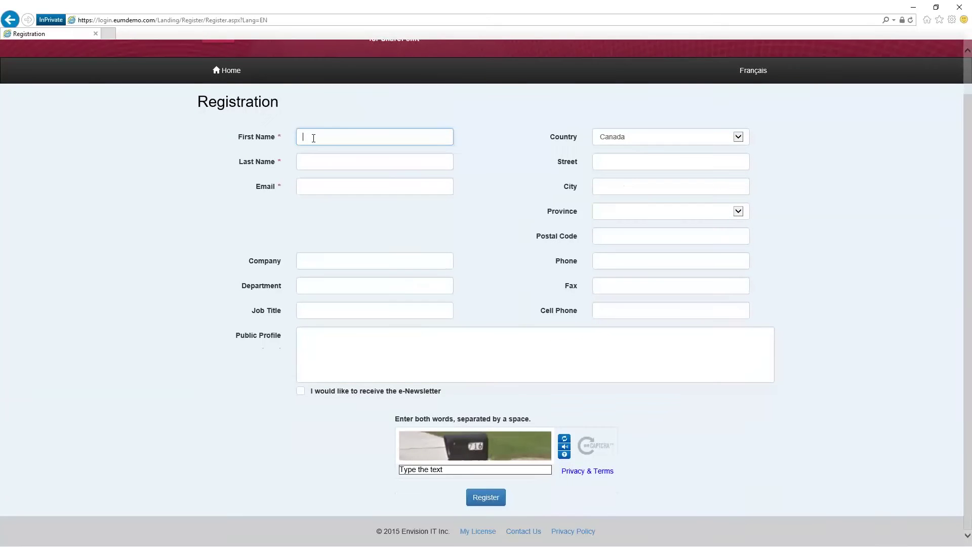
Step: Fill in the new user's first name, last name and e-mail address
key("Tab")
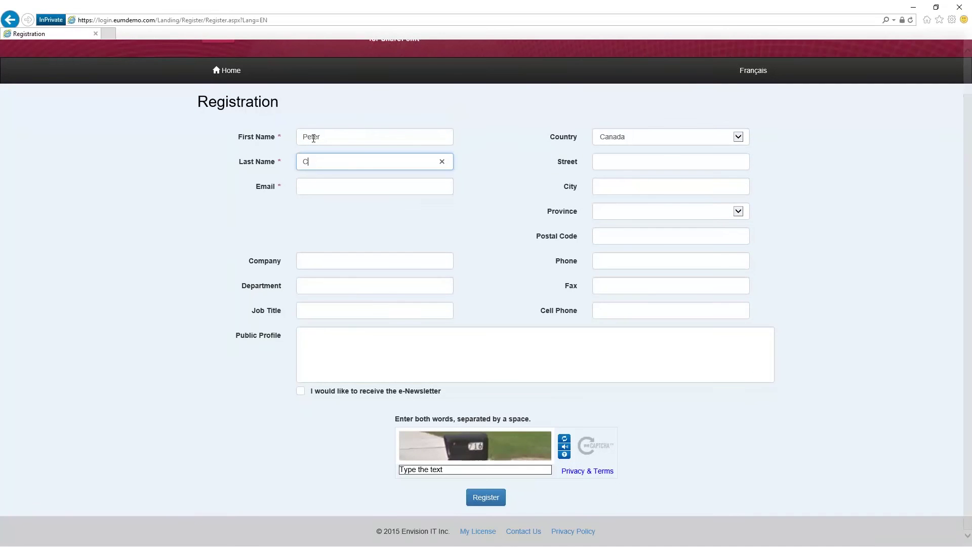
key("Tab")
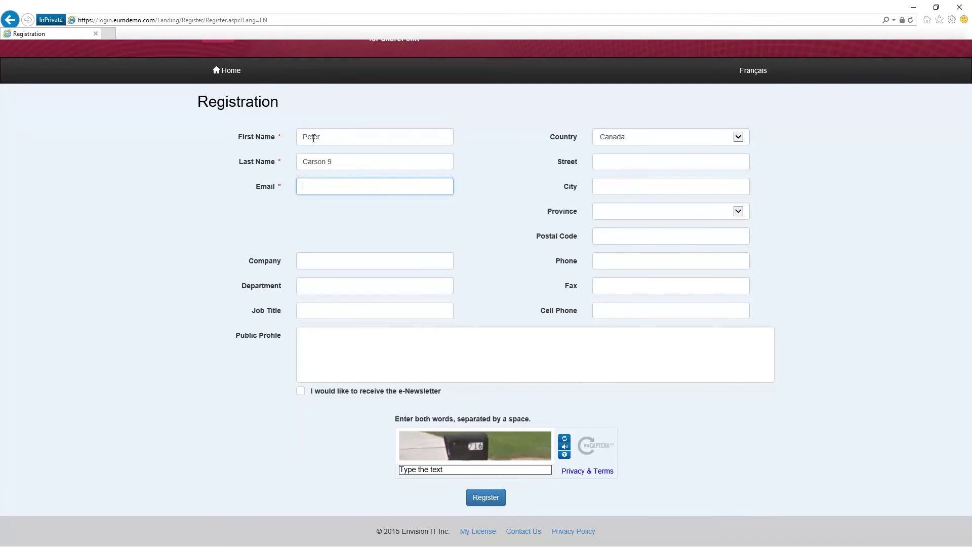
key("Tab")
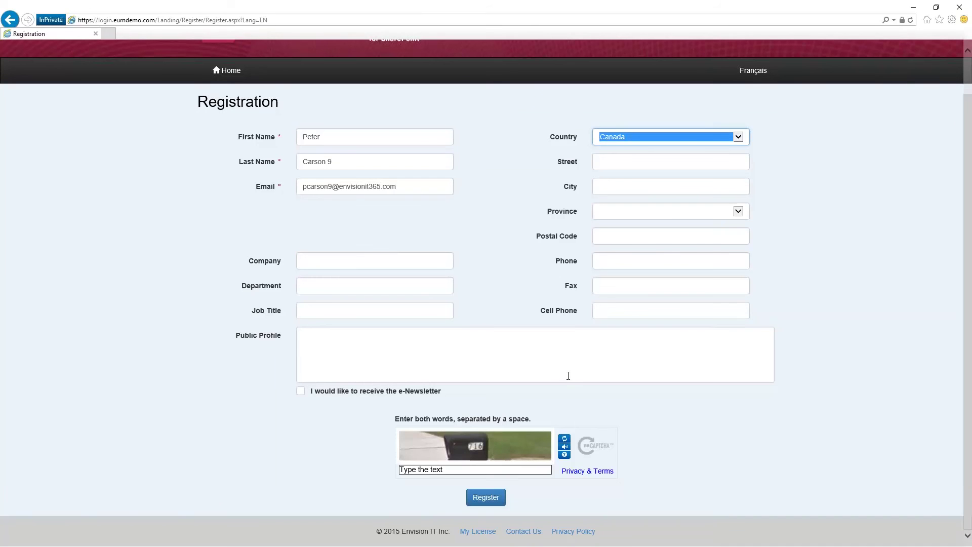
Step: Enter the captcha answer 716 and submit the registration
left_click(444, 471)
type("67")
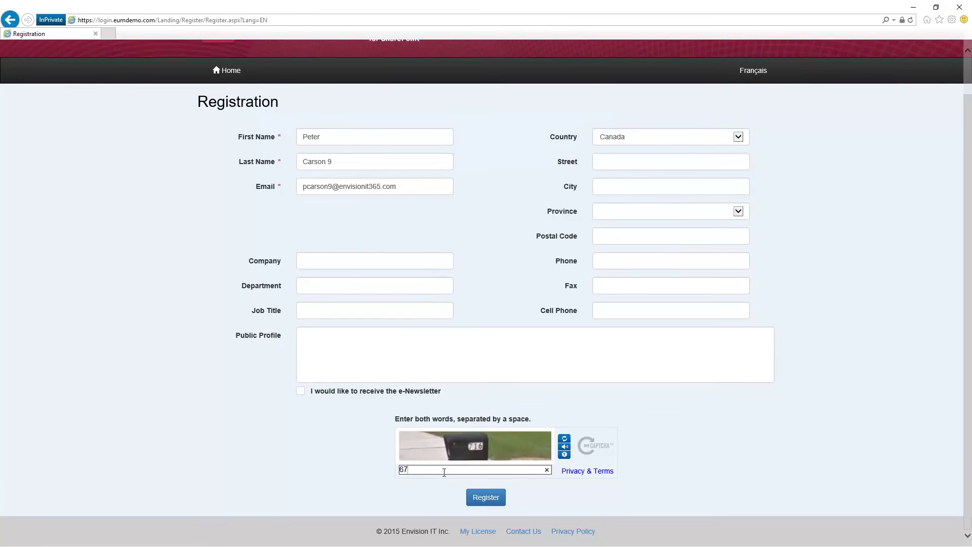
key("BackSpace")
key("BackSpace")
type("716")
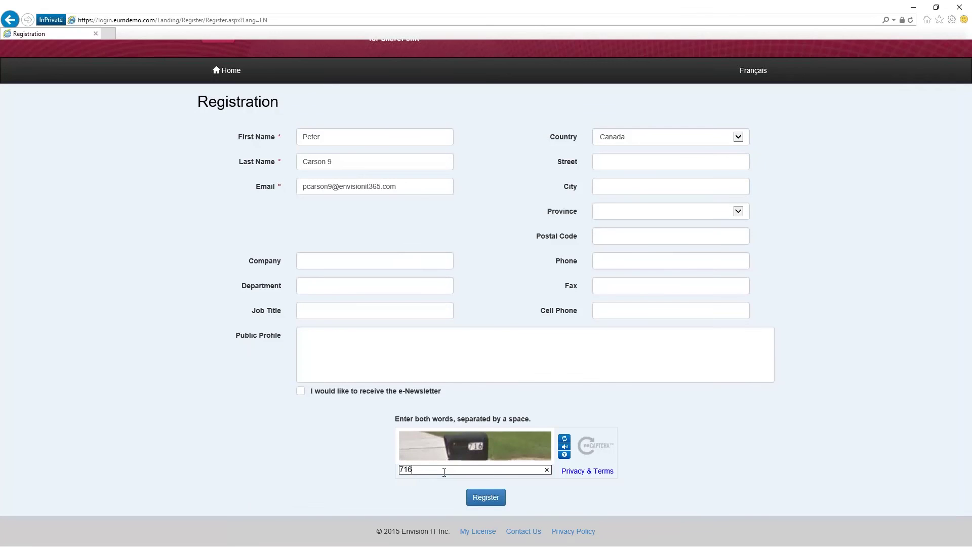
left_click(486, 498)
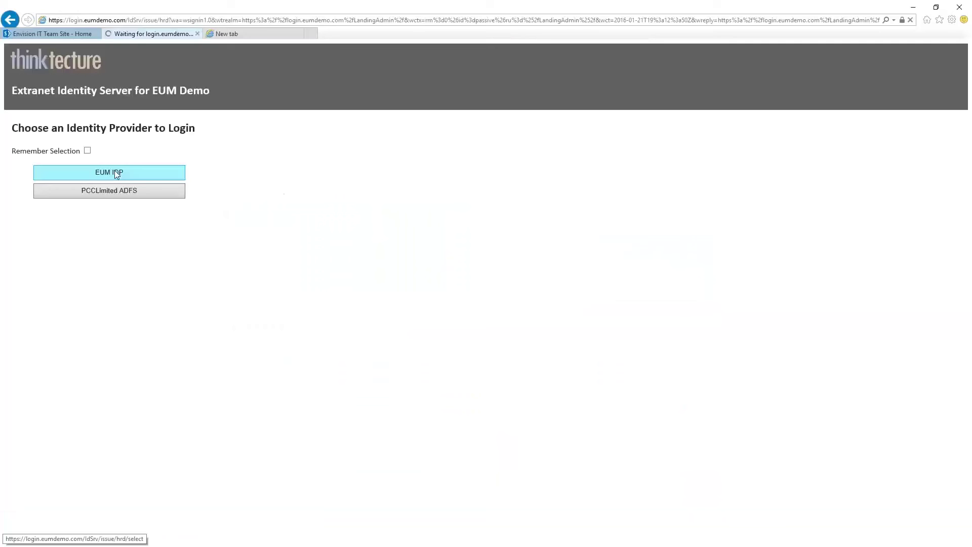
Step: Open the 'Your new account at EUM Extranet' welcome message in Outlook
left_click(115, 172)
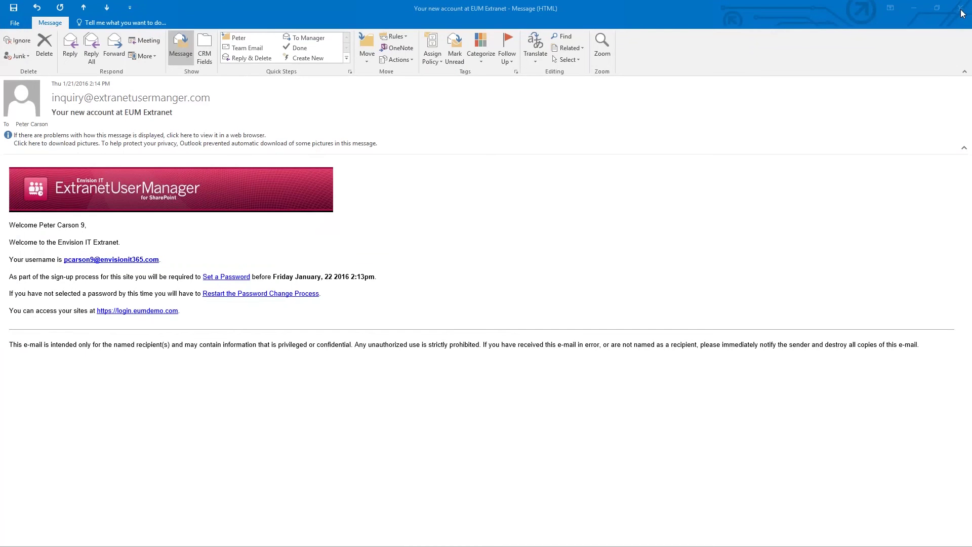
Step: Close the new-account welcome e-mail and the pending-approval e-mail
left_click(963, 14)
left_click(963, 13)
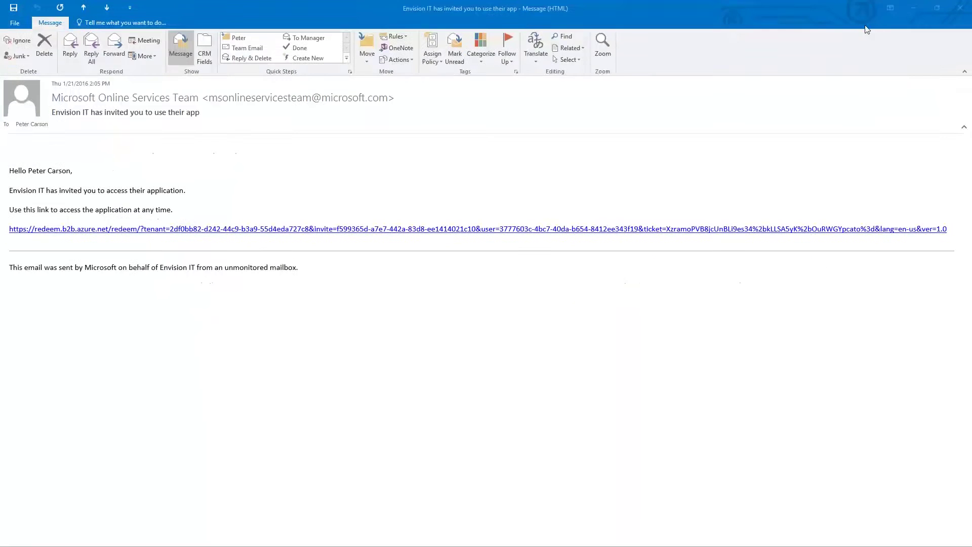
Step: Close the sharing invitation e-mail to reveal the password-reset confirmation page
left_click(960, 8)
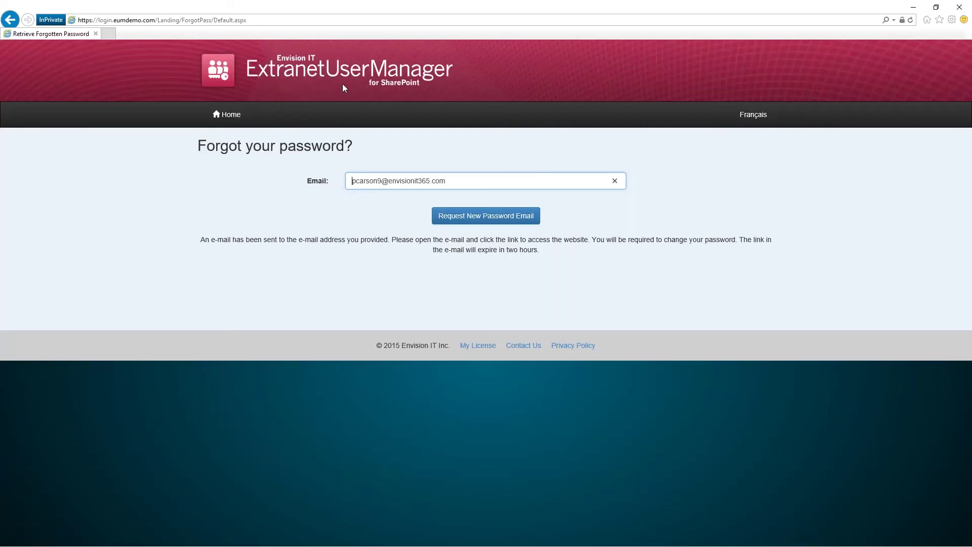
Step: Return to the extranet Home page and choose EUM IDP as identity provider
left_click(231, 118)
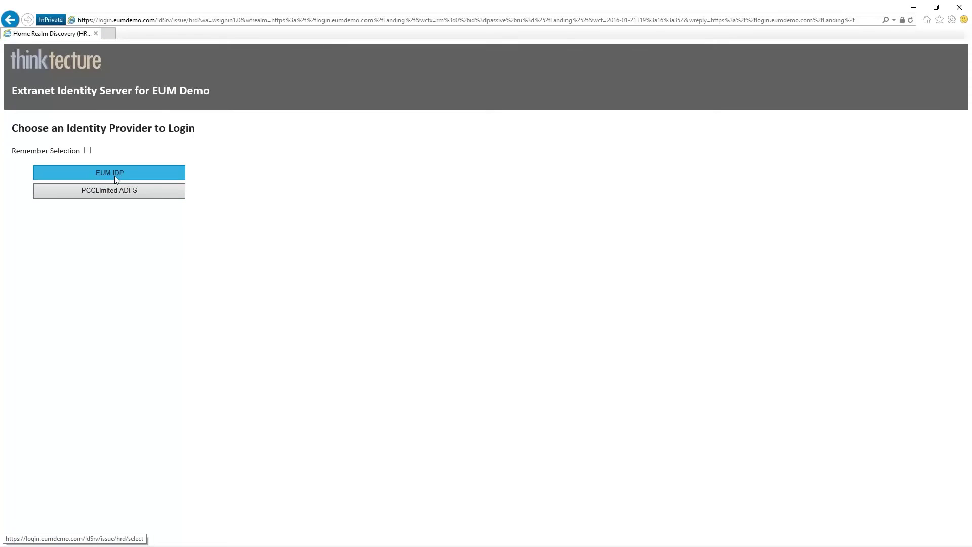
left_click(136, 191)
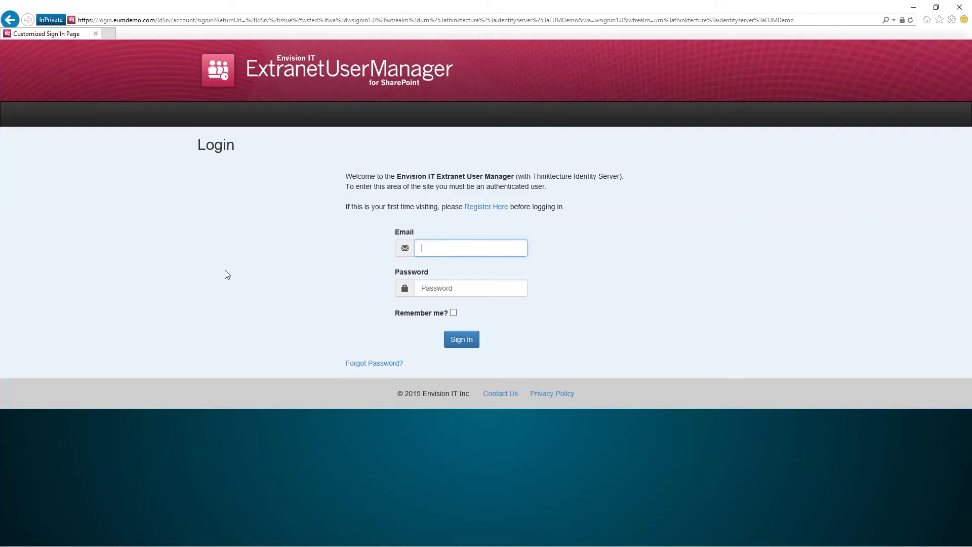
Step: Sign in with the new user's e-mail address and account password
key("Tab")
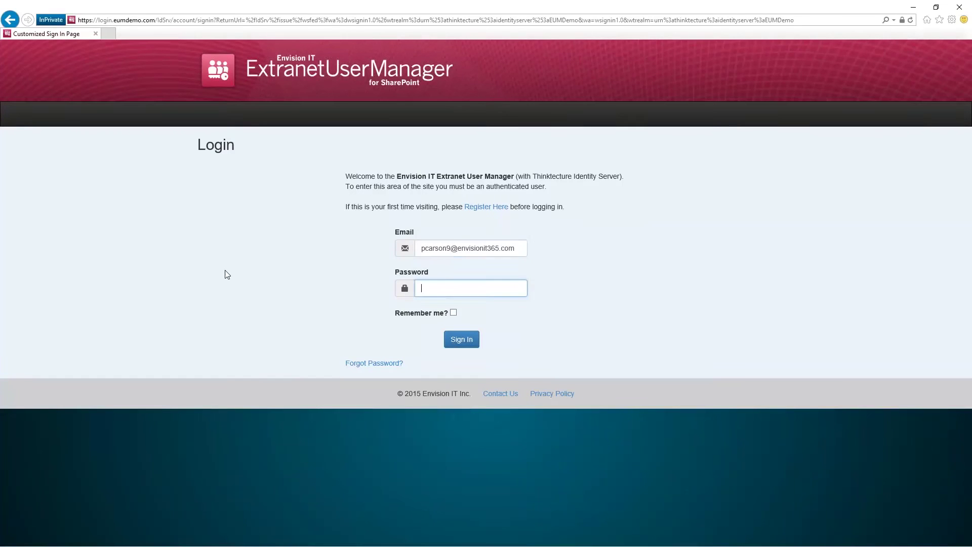
type("•••••••••")
key("Return")
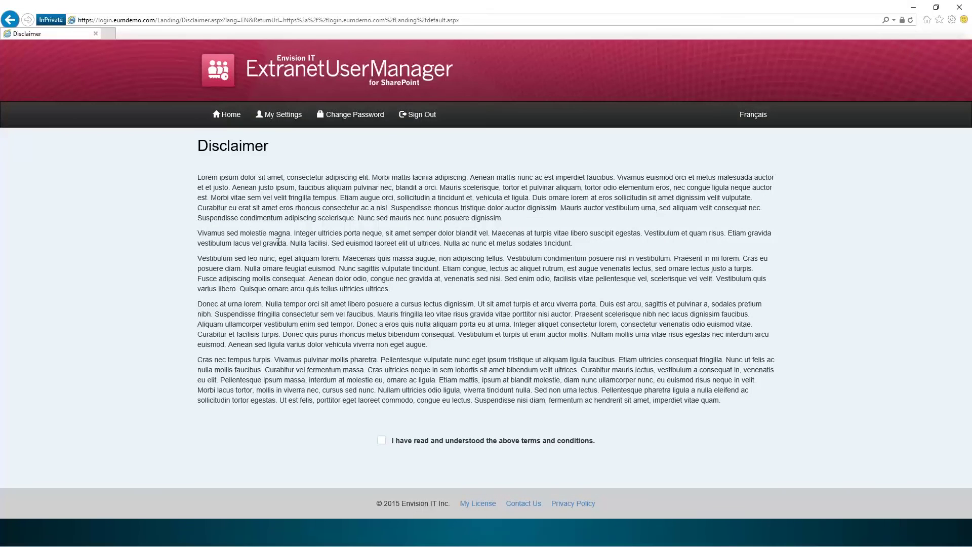
Step: Accept the terms and conditions and enter the site
left_click(381, 440)
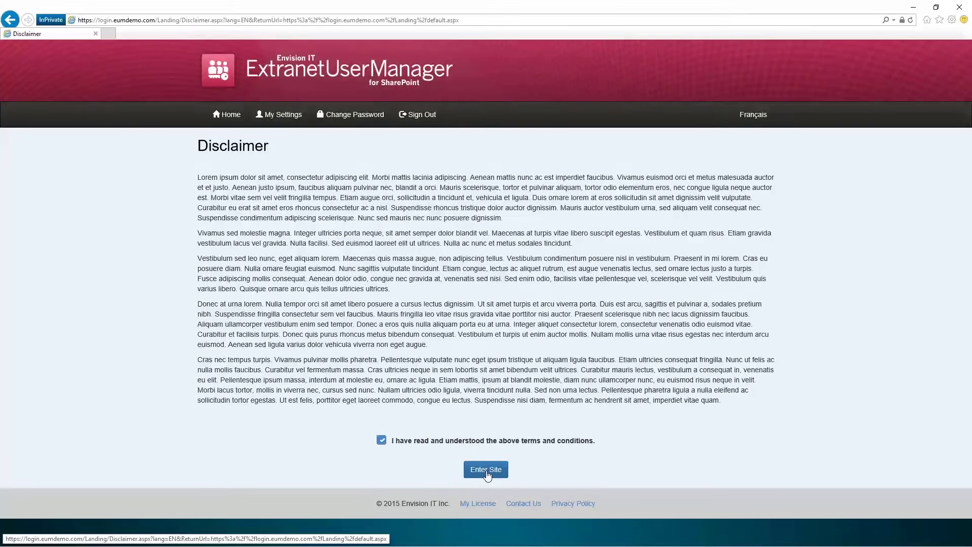
left_click(487, 470)
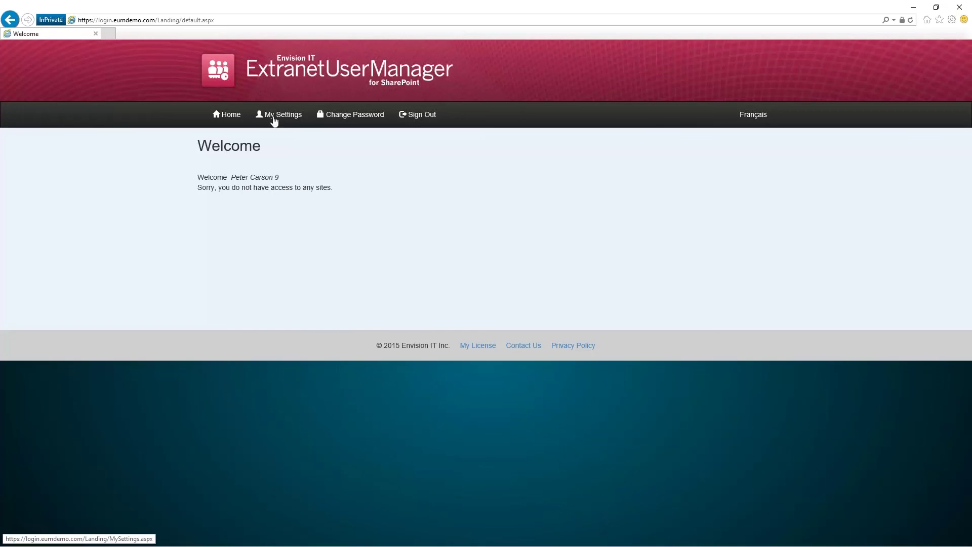
Step: Go to My Settings to view the new user's profile form
left_click(277, 120)
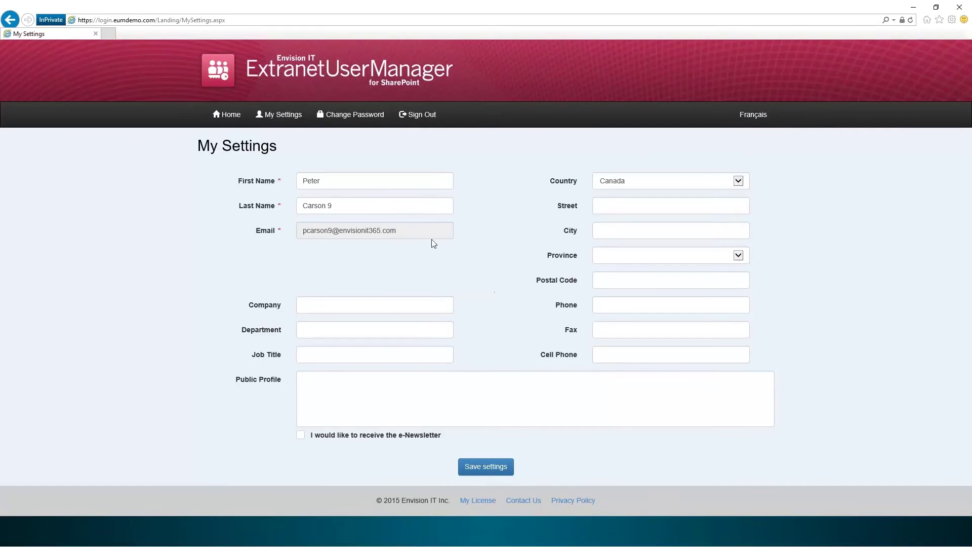
Step: Open the Change Password page, then start a new browser tab
mouse_move(415, 231)
left_click(344, 115)
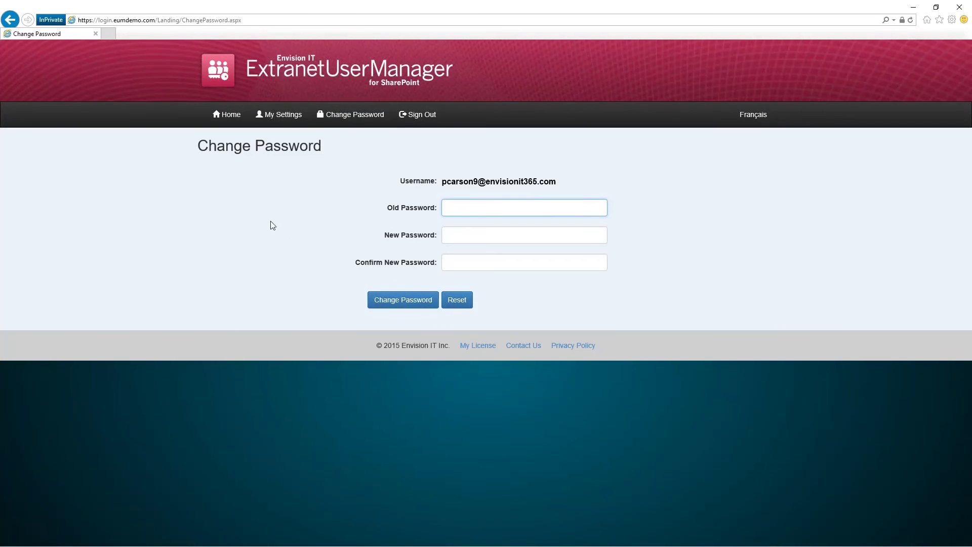
left_click(108, 33)
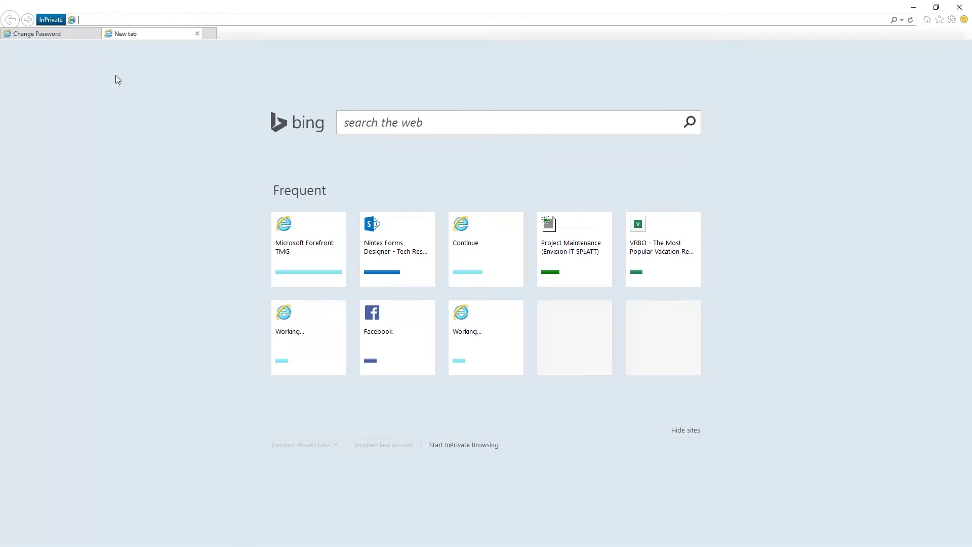
Step: Load envisionitpcarson.sharepoint.com in the new Internet Explorer tab
type("envisi")
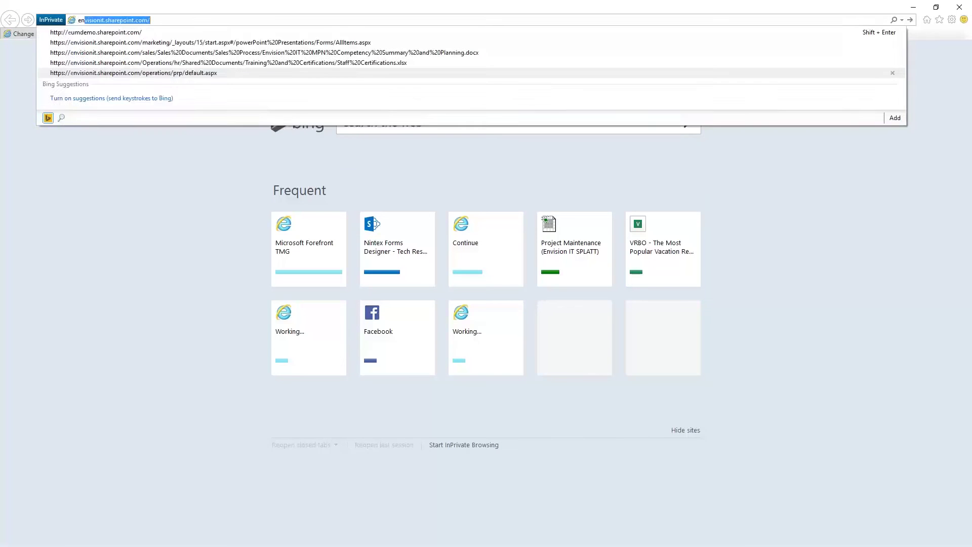
type("onit")
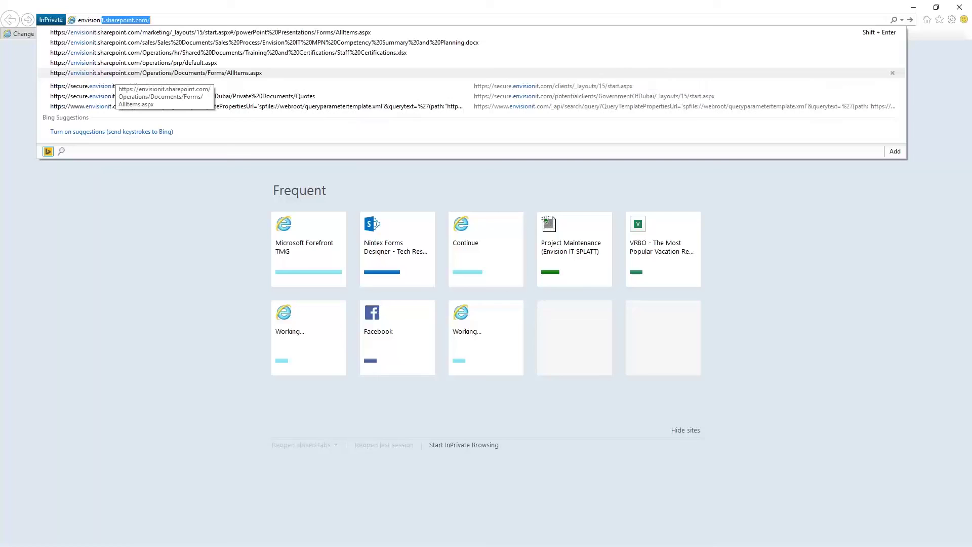
type("pcarson.s")
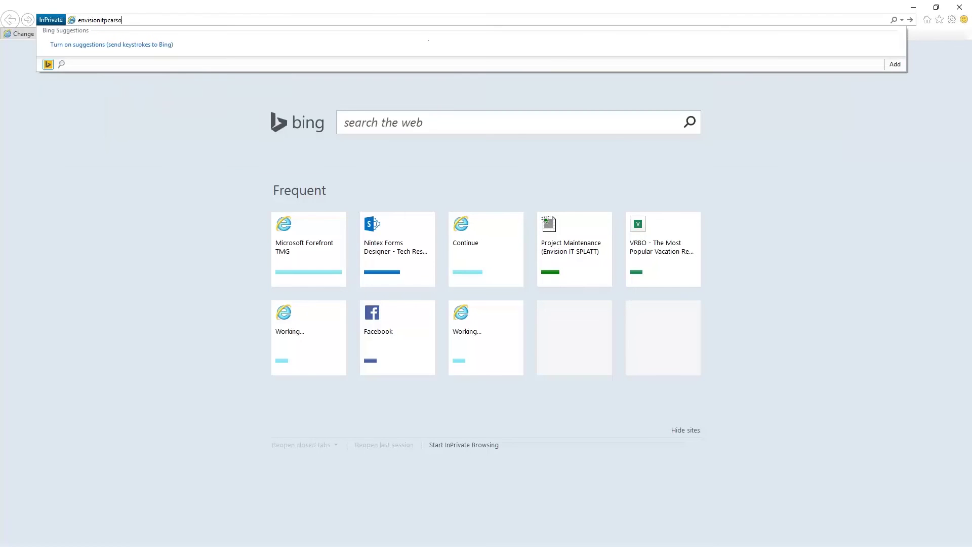
type("harepoint.com")
key("Return")
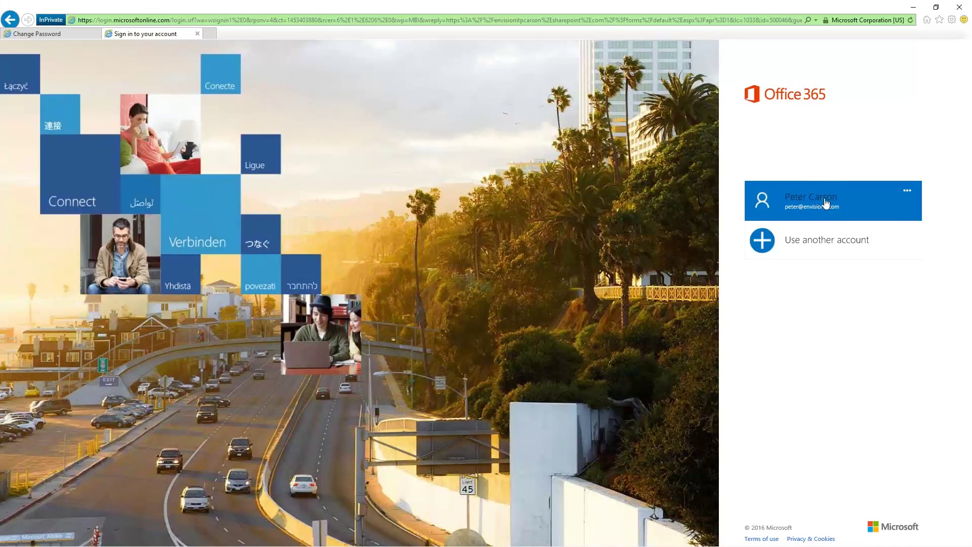
Step: Choose 'Use another account' on the Office 365 account picker
left_click(820, 239)
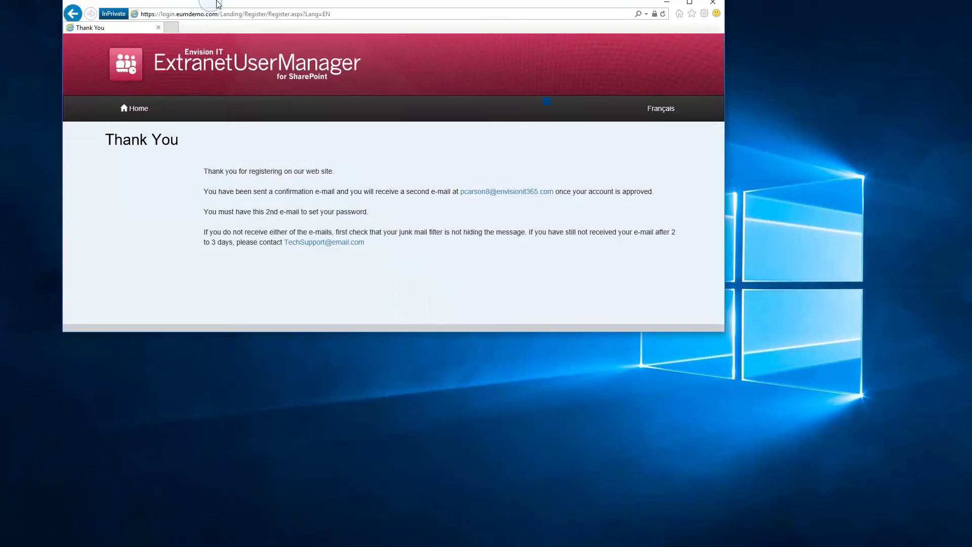
Step: Visit envisionitpcarson.sharepoint.com, then go to the eumdemo SharePoint site
type("envisi")
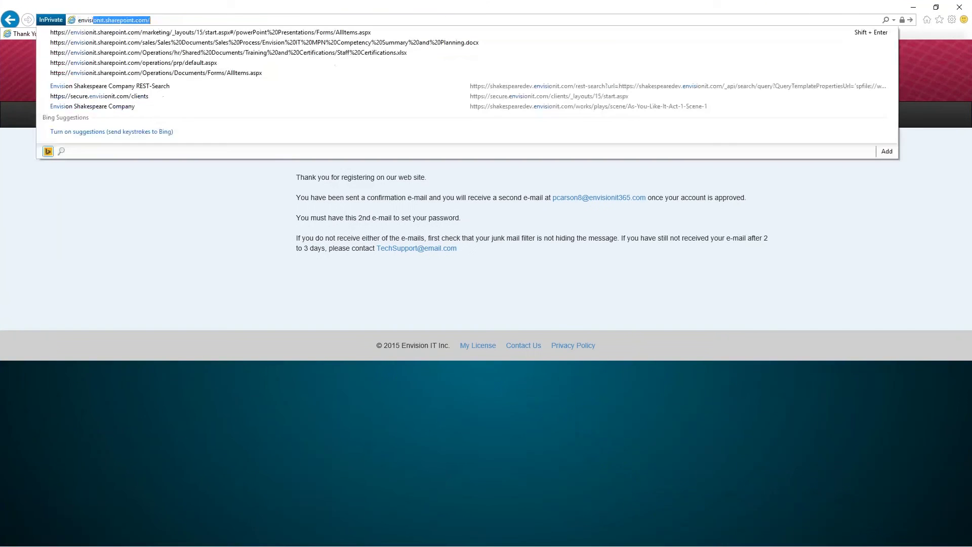
type("onitpcarson.sharepoi")
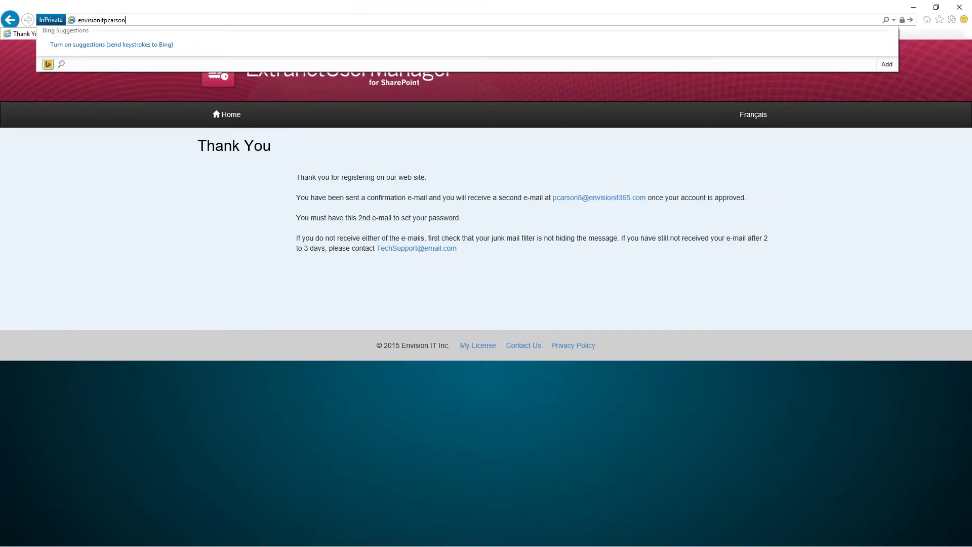
type("nt.com")
key("Return")
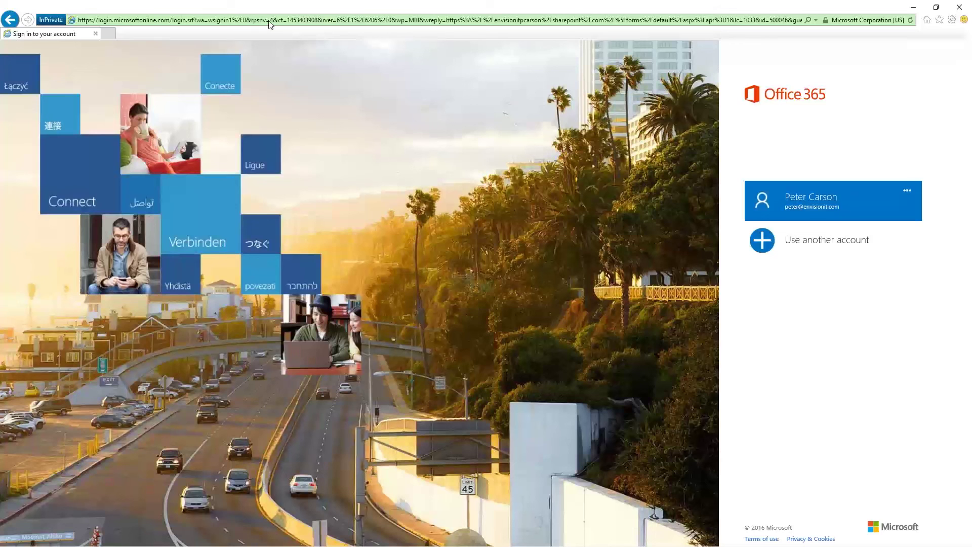
left_click(270, 20)
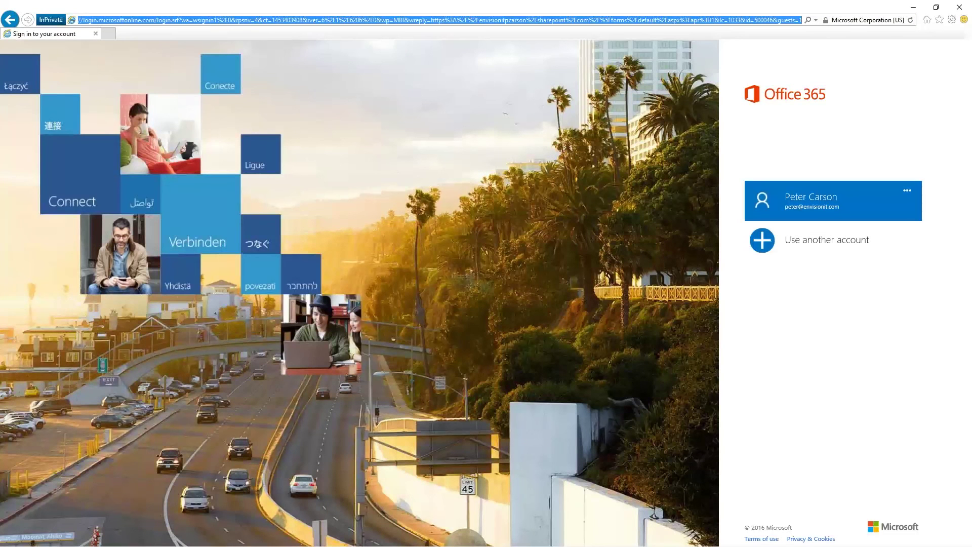
type("eumdemo.sharepoint.com/")
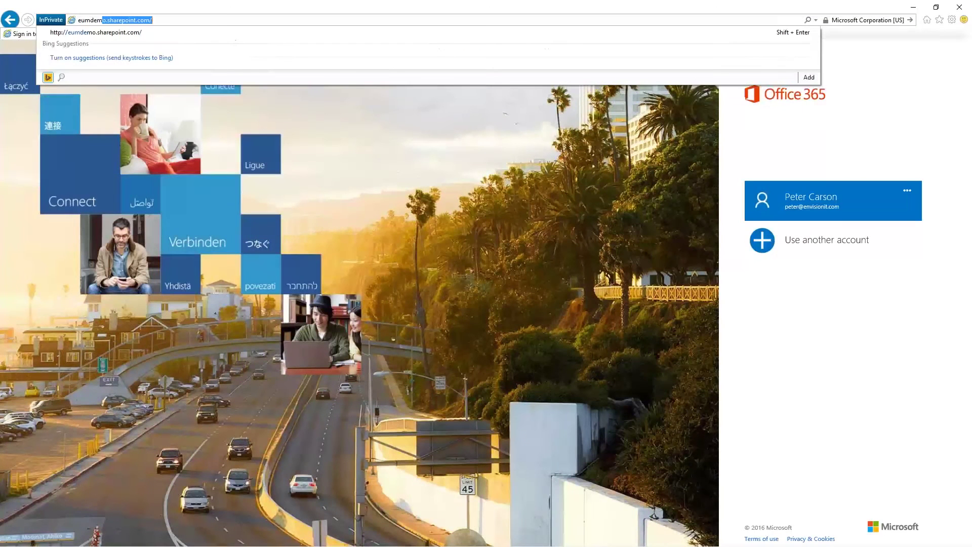
key("Return")
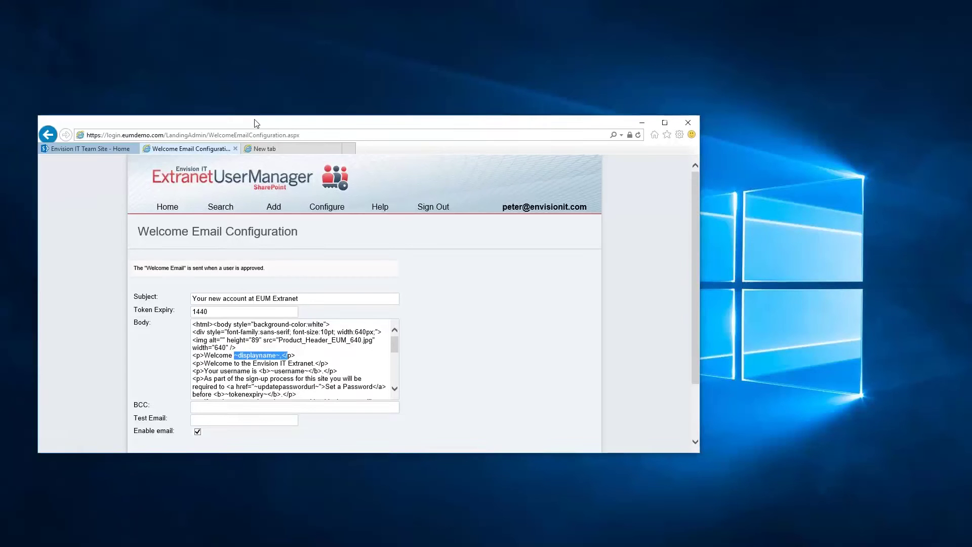
Step: Maximize Internet Explorer and open a blank Add New User form from the admin home page
double_click(256, 123)
left_click(284, 92)
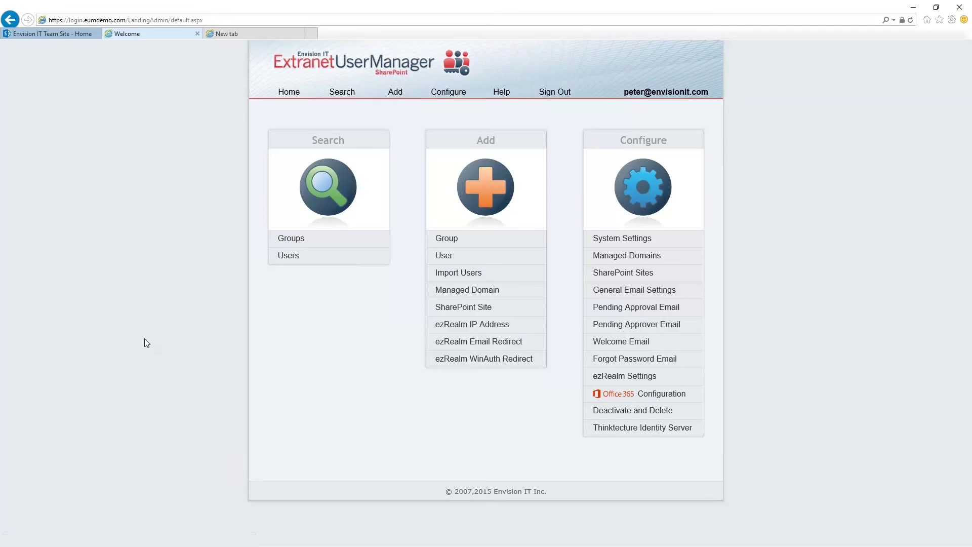
left_click(470, 257)
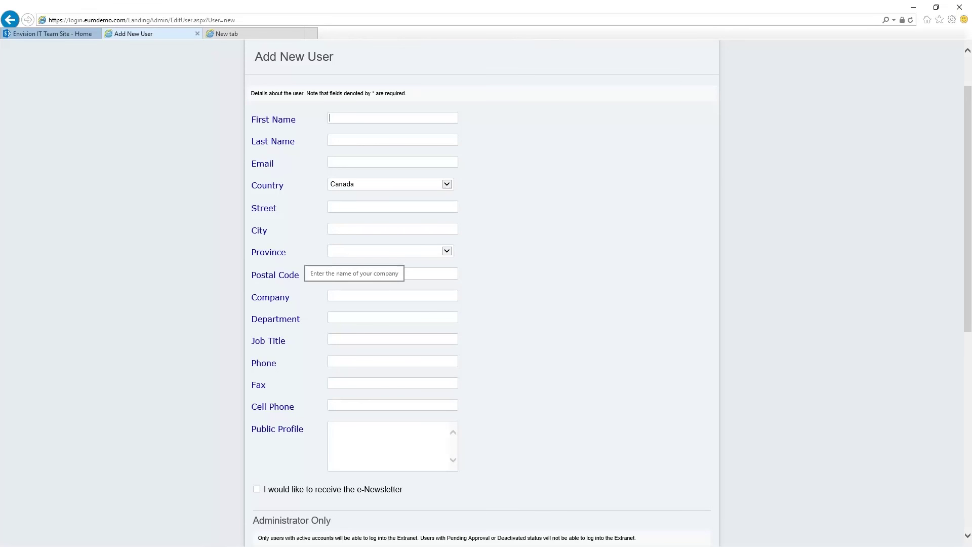
scroll(354, 294, "down", 6)
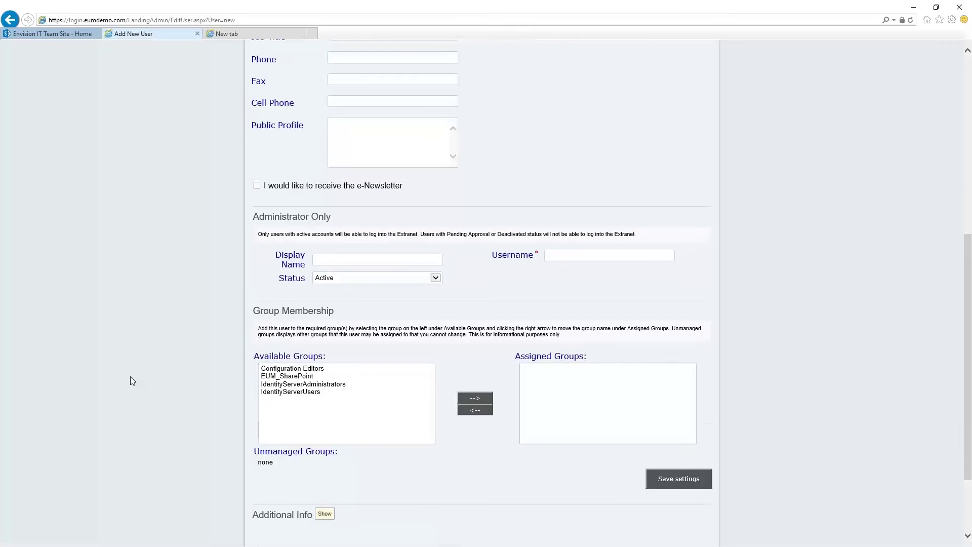
key("F5")
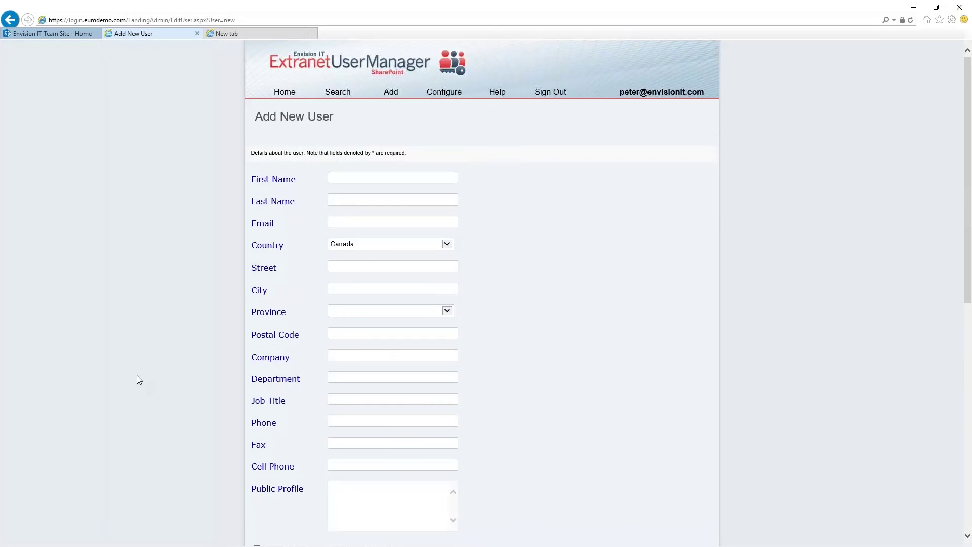
mouse_move(393, 92)
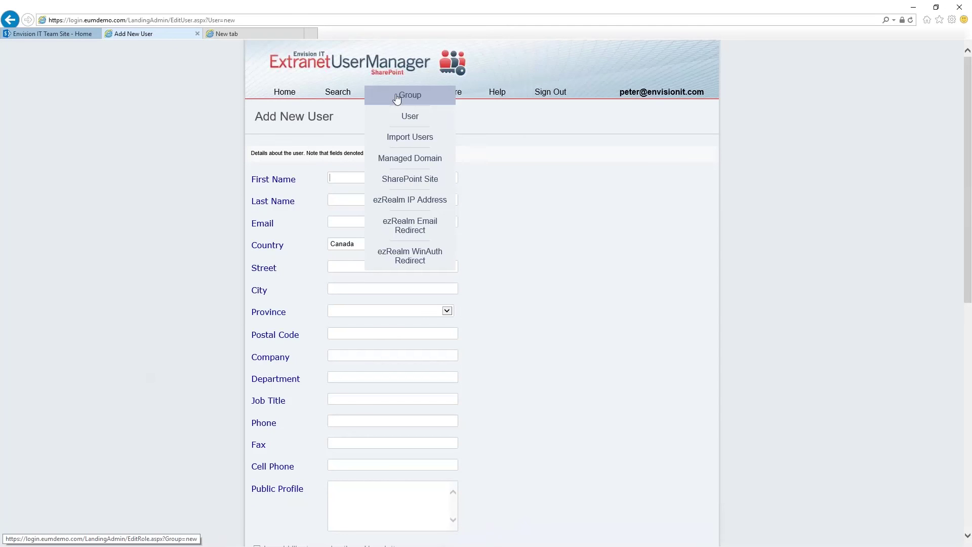
Step: View the Import Users page's template and code downloads, then go to the group search page
left_click(403, 138)
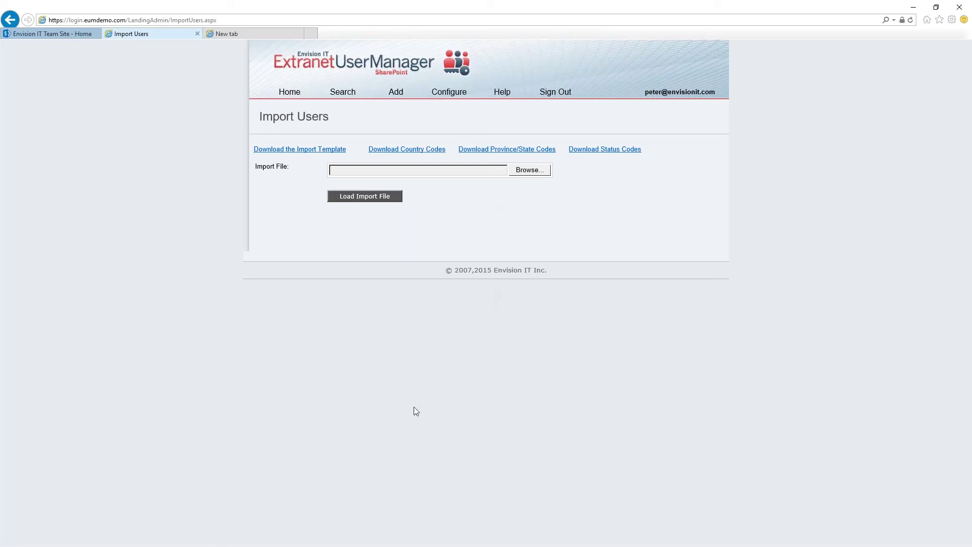
mouse_move(441, 94)
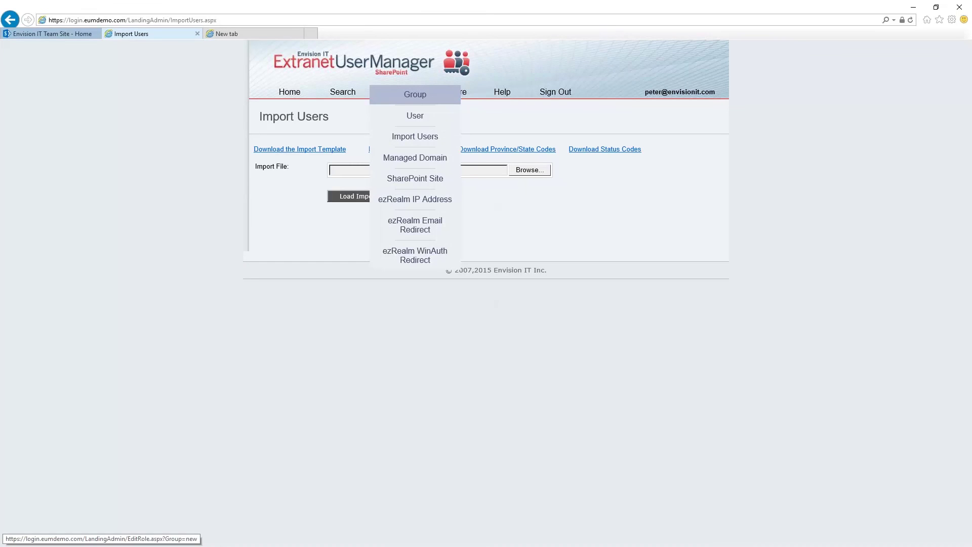
left_click(341, 94)
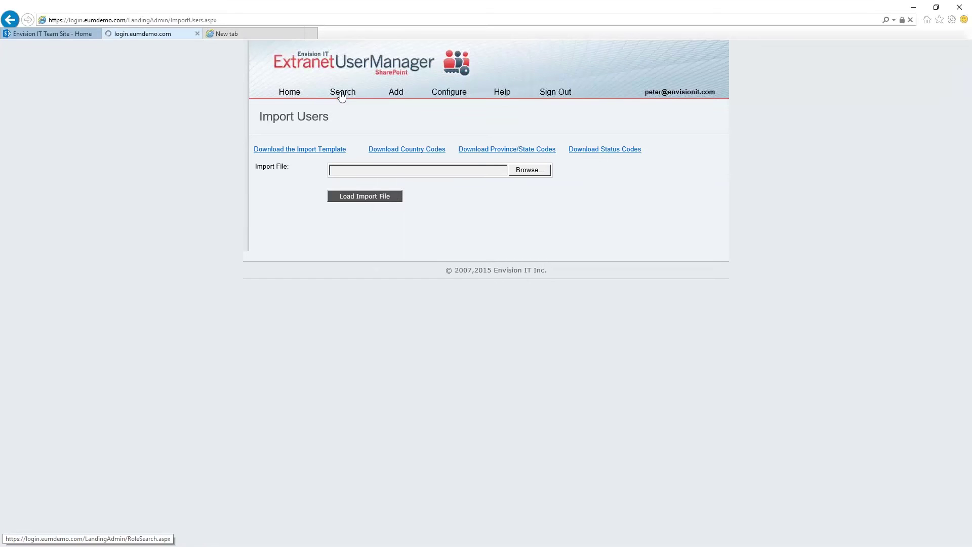
Step: List the four active groups, review EUM_SharePoint's members, and go back to the admin home page
left_click(326, 208)
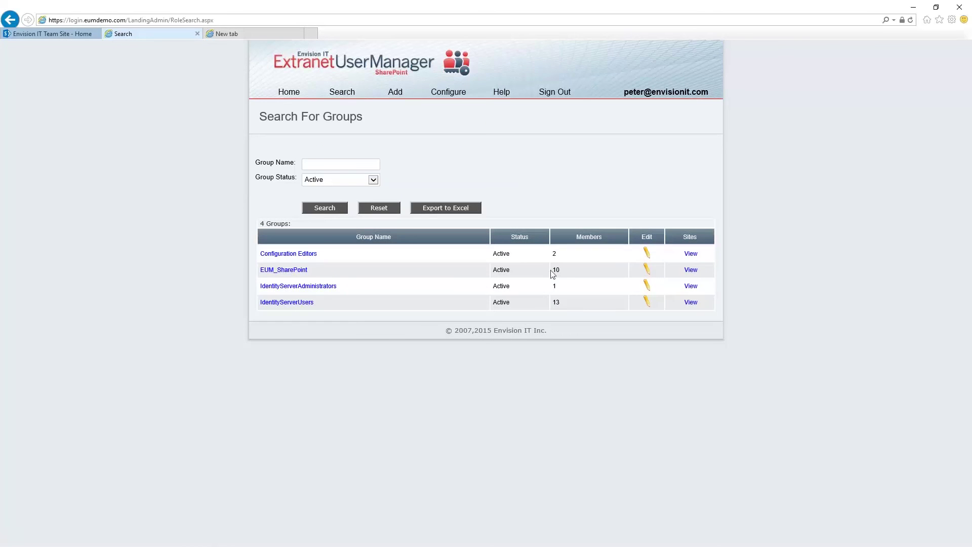
left_click(288, 272)
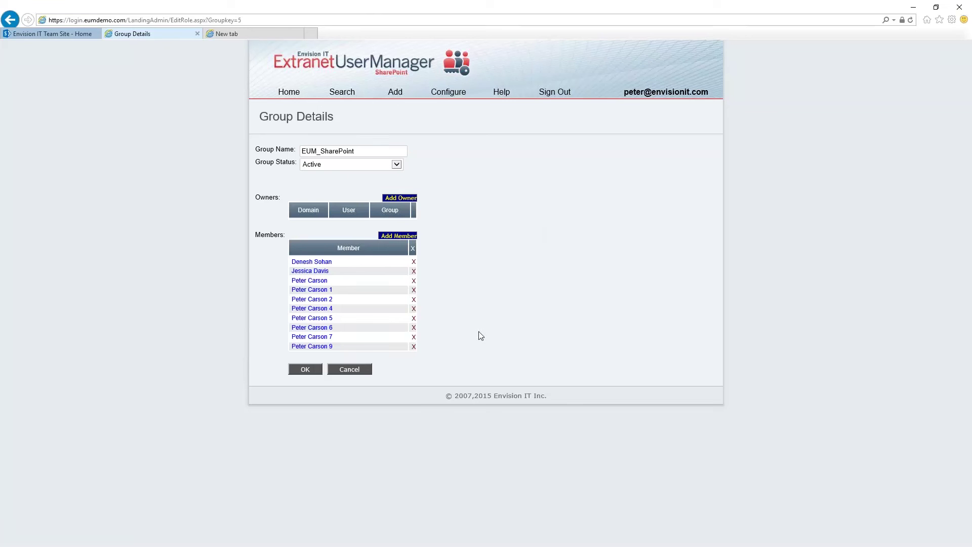
mouse_move(395, 92)
left_click(298, 96)
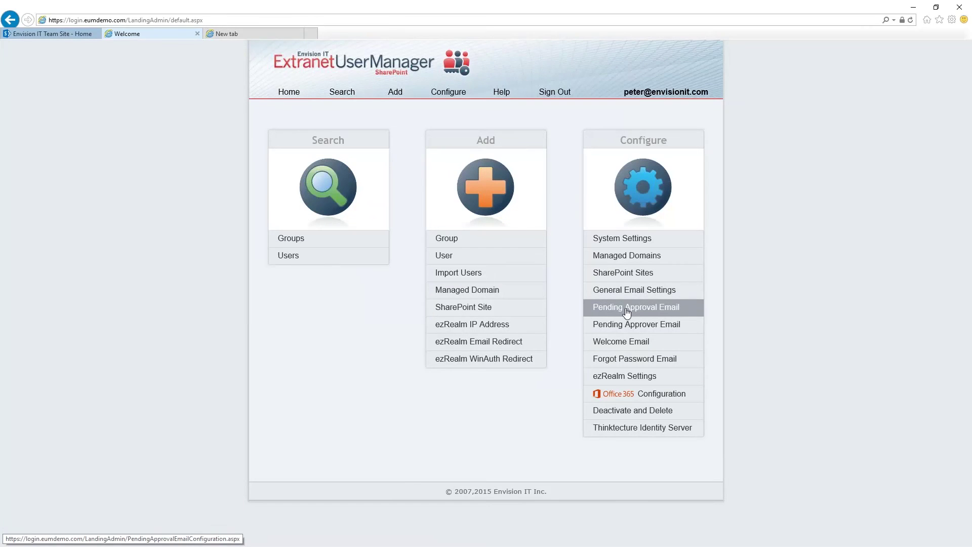
Step: List all users, then advance the slide deck to the Branded Experience slide
left_click(304, 257)
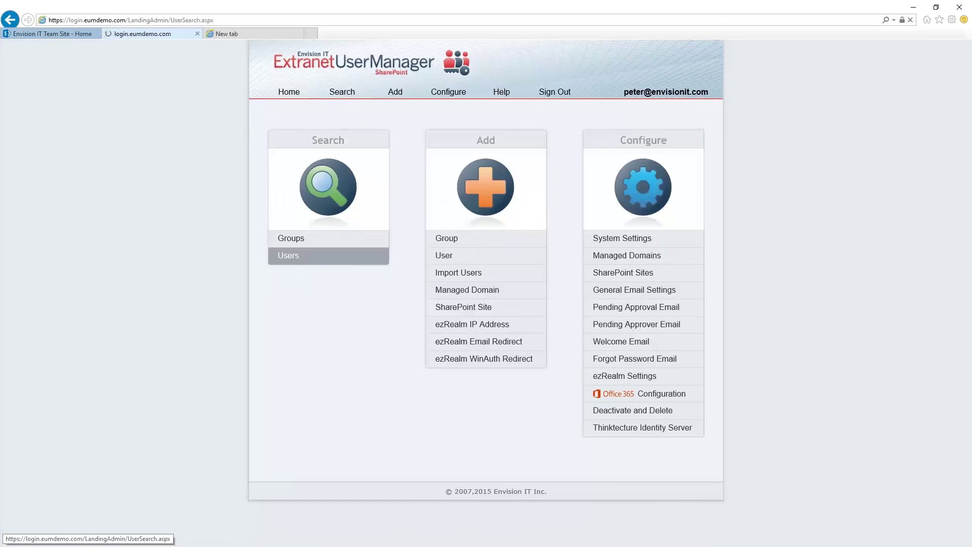
left_click(310, 226)
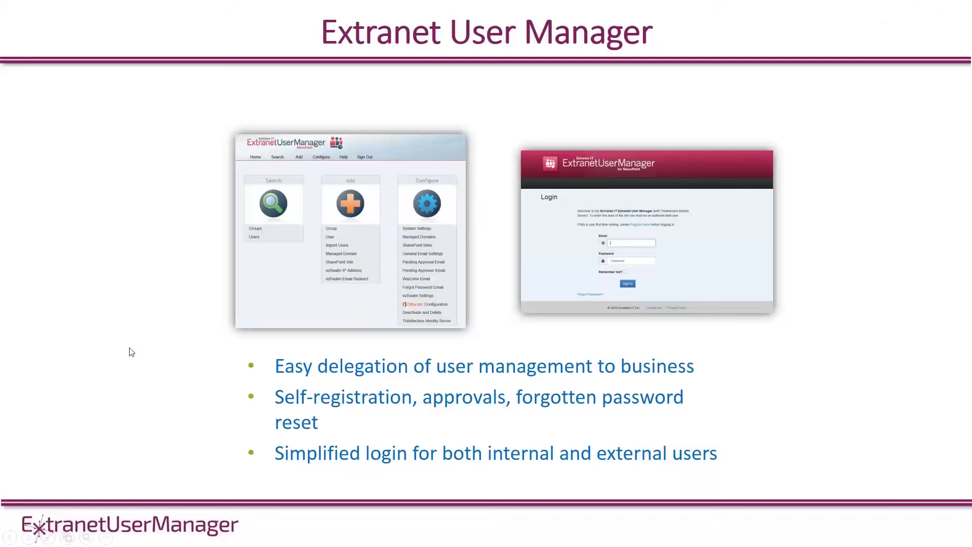
key("Right")
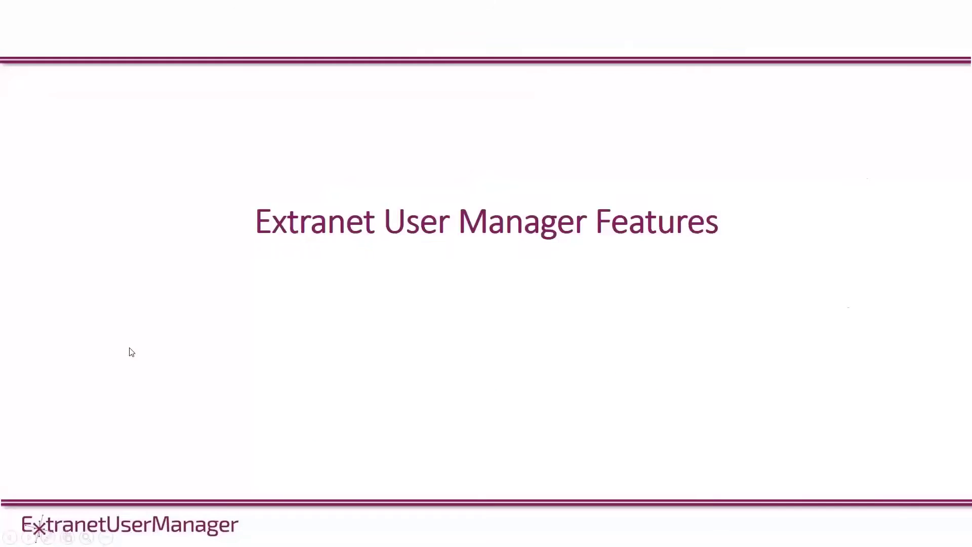
key("Right")
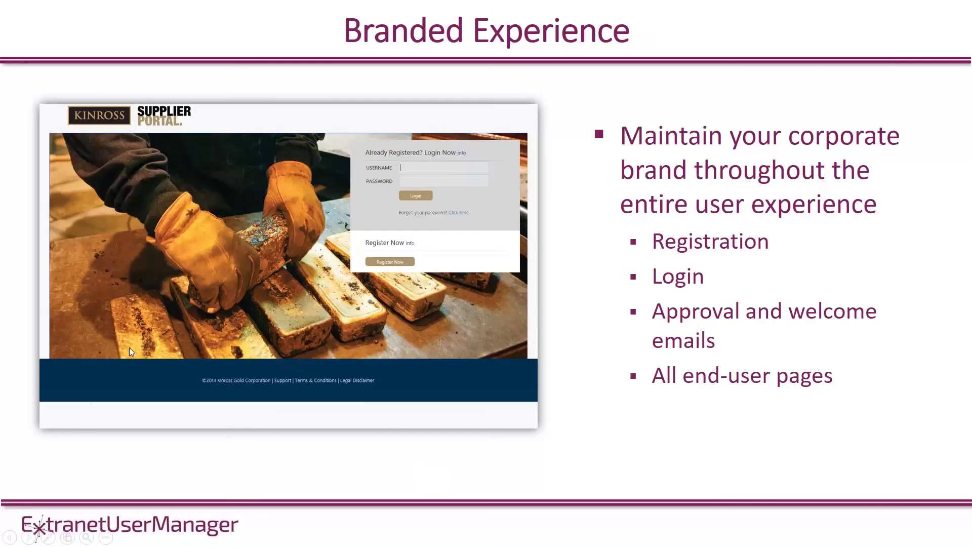